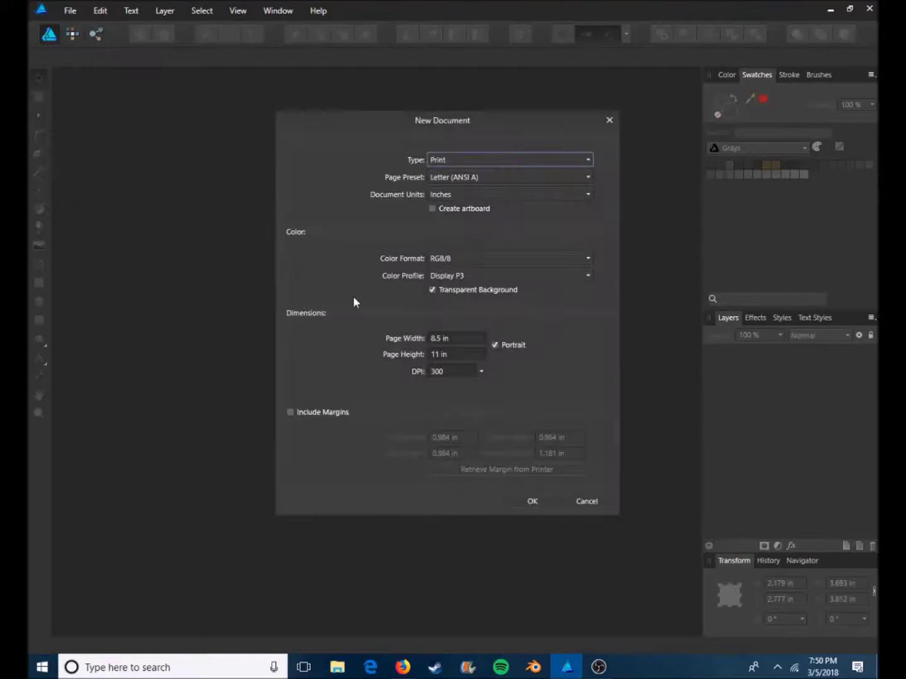
# Create a new document with the cat sketch and start a curve at the neck's left edge.
pyautogui.hotkey('ctrl', 'o')
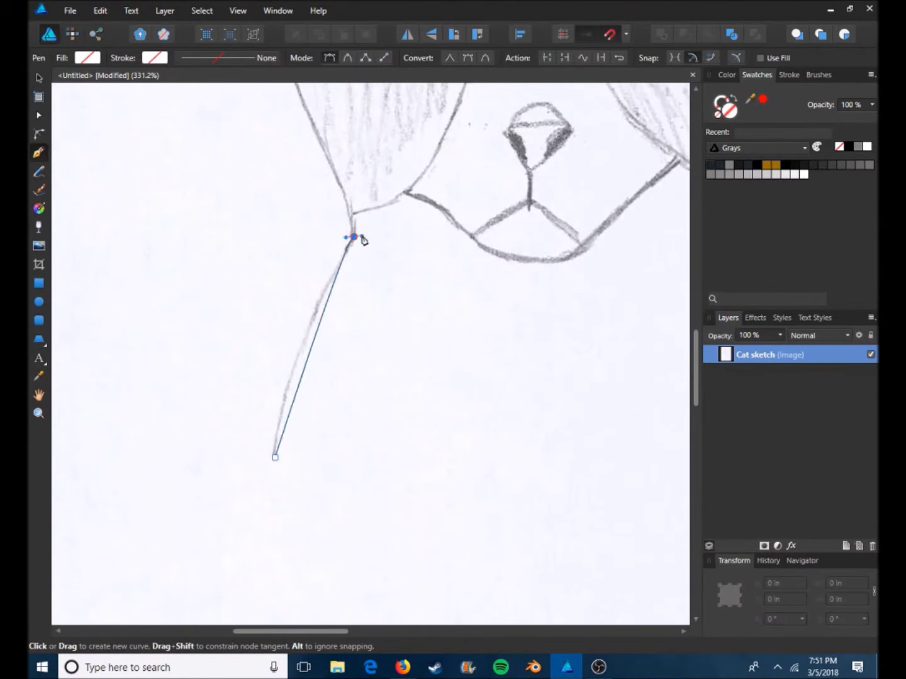
pyautogui.click(354, 237)
pyautogui.scroll(3, 354, 343)
# Trace the cat outline from the neck over the top of the head.
pyautogui.scroll(1, 411, 443)
pyautogui.hscroll(-2, 410, 443)
pyautogui.click(388, 279)
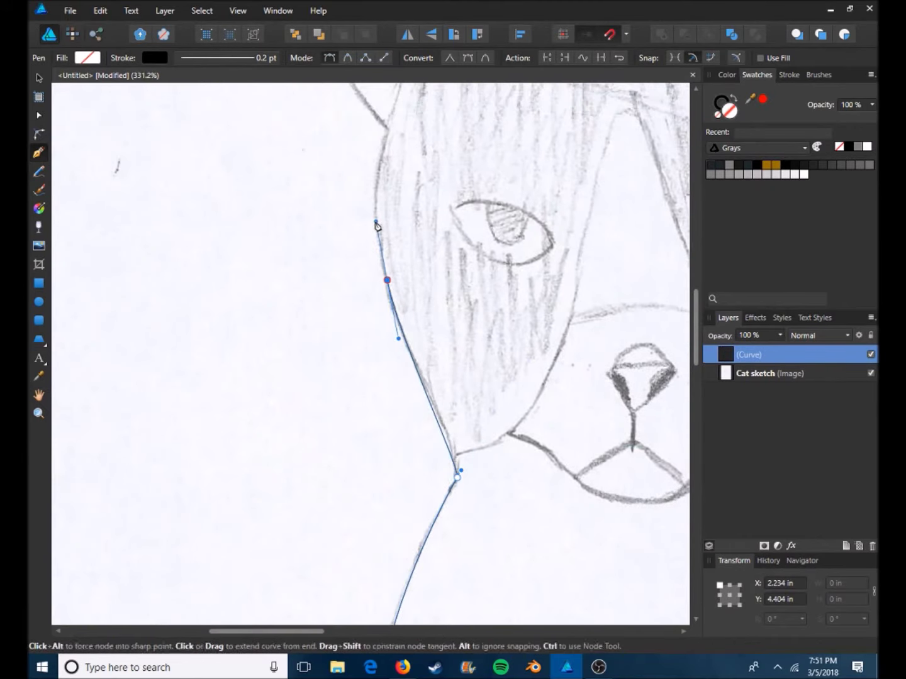
pyautogui.scroll(5, 377, 252)
pyautogui.scroll(2, 393, 279)
pyautogui.moveTo(409, 258)
pyautogui.mouseDown()
pyautogui.moveTo(463, 224)
pyautogui.moveTo(531, 224)
pyautogui.moveTo(476, 215)
pyautogui.moveTo(491, 249)
pyautogui.mouseUp()
pyautogui.hscroll(3, 461, 347)
pyautogui.hscroll(3, 531, 224)
pyautogui.scroll(-1, 532, 225)
pyautogui.scroll(-3, 519, 319)
pyautogui.scroll(-2, 435, 236)
# Continue the outline down the cheek to the tail tip, fill it white and hide it.
pyautogui.click(413, 320)
pyautogui.scroll(-3, 413, 320)
pyautogui.moveTo(355, 384); pyautogui.dragTo(332, 412)
pyautogui.scroll(-3, 333, 417)
pyautogui.hscroll(2, 333, 418)
pyautogui.moveTo(418, 398); pyautogui.dragTo(440, 416)
pyautogui.scroll(-3, 439, 416)
pyautogui.moveTo(479, 459); pyautogui.dragTo(504, 505)
pyautogui.scroll(-5, 490, 487)
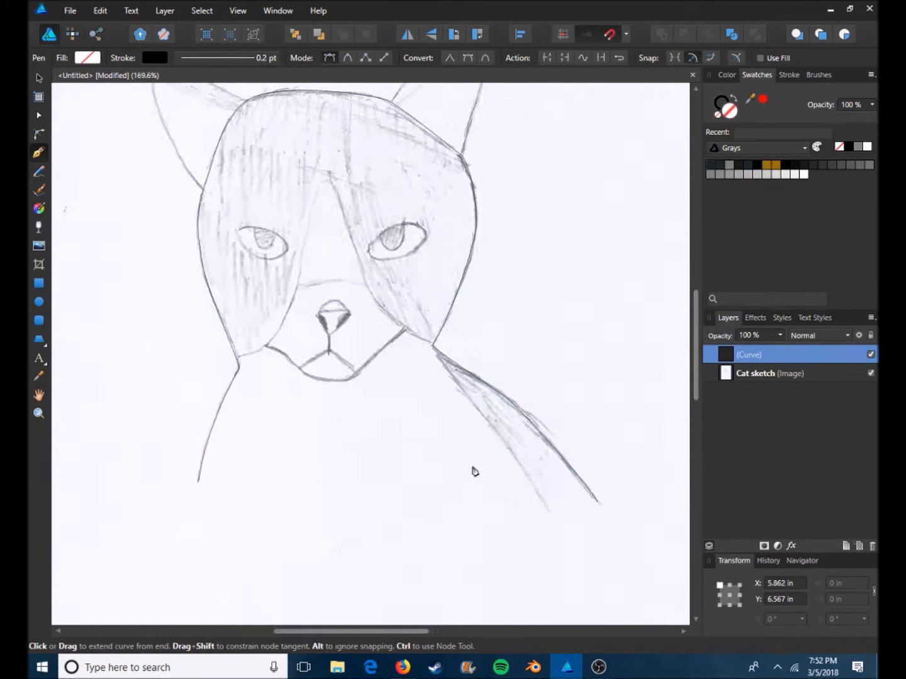
pyautogui.press('v')
pyautogui.click(803, 174)
pyautogui.click(871, 355)
# Pen-trace the white muzzle blaze down around the right cheek and close the path.
pyautogui.press('p')
pyautogui.scroll(3, 432, 310)
pyautogui.scroll(3, 294, 413)
pyautogui.scroll(3, 377, 287)
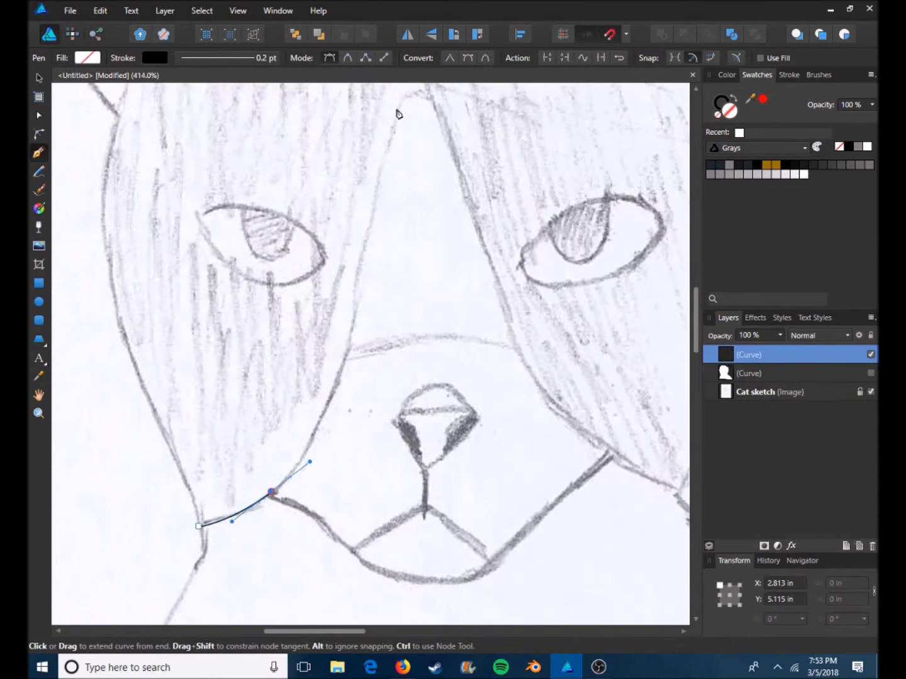
pyautogui.moveTo(411, 9); pyautogui.dragTo(363, 264)
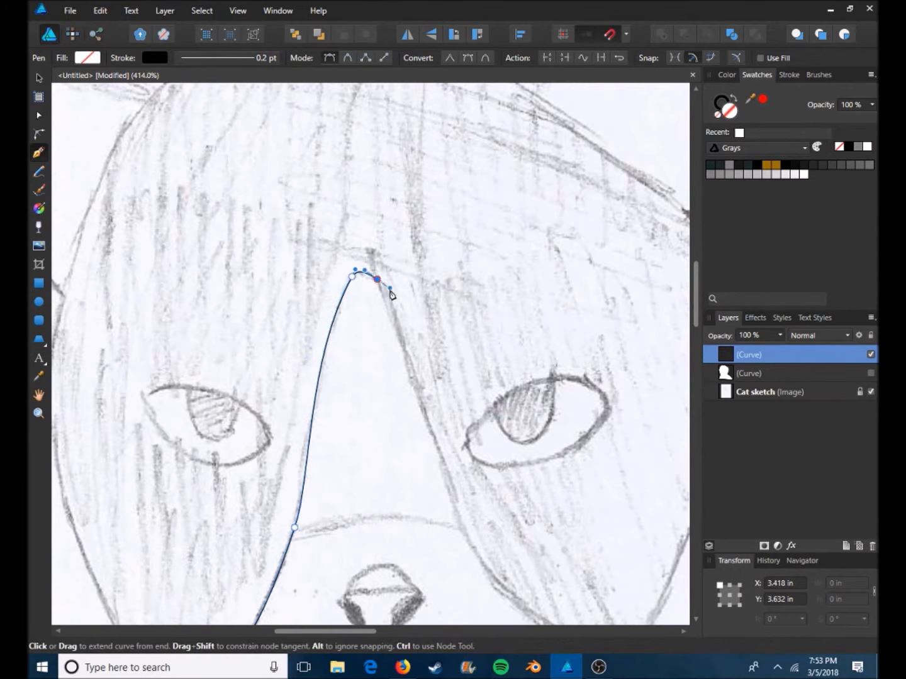
pyautogui.scroll(-3, 391, 294)
pyautogui.scroll(-2, 423, 383)
pyautogui.moveTo(536, 399); pyautogui.dragTo(597, 388)
pyautogui.scroll(-2, 426, 409)
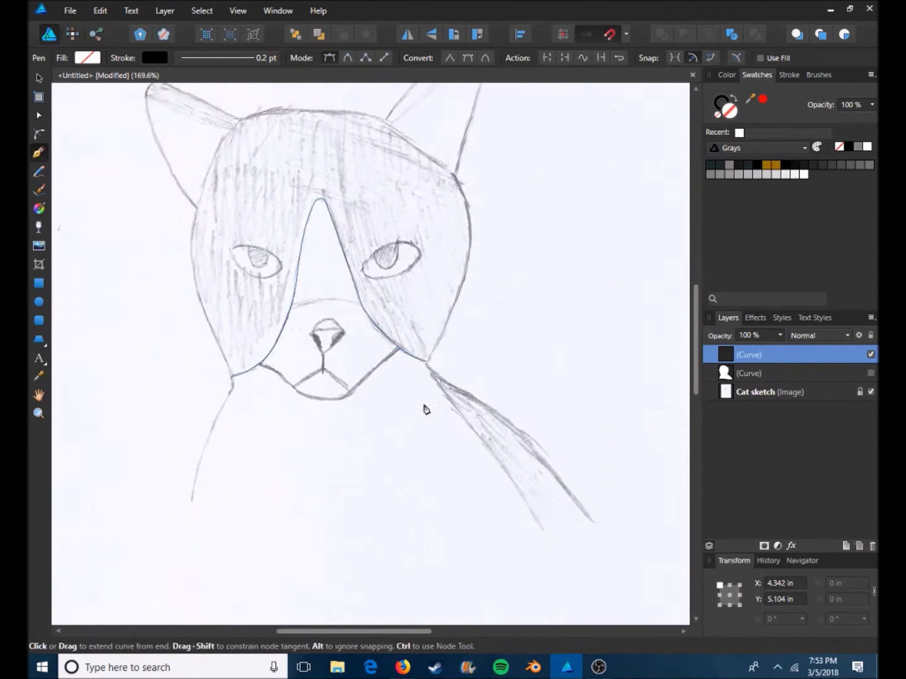
pyautogui.scroll(10, 398, 334)
pyautogui.click(398, 333)
pyautogui.scroll(-5, 340, 349)
pyautogui.scroll(-2, 392, 378)
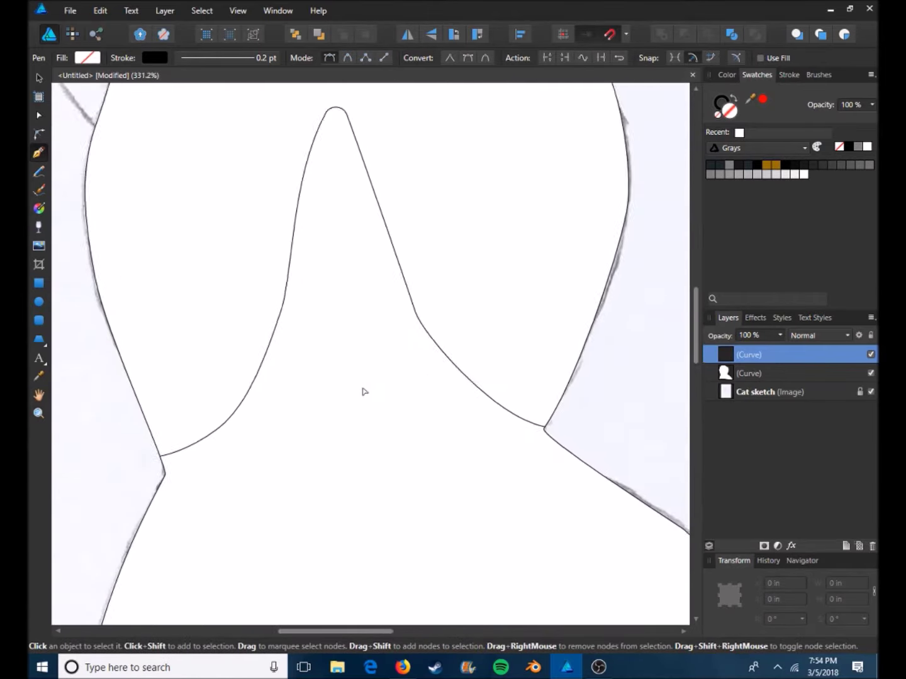
# Hide the white shape and trace the fur outline over the right ear tip to its base.
pyautogui.scroll(-4, 363, 391)
pyautogui.click(870, 373)
pyautogui.scroll(1, 453, 248)
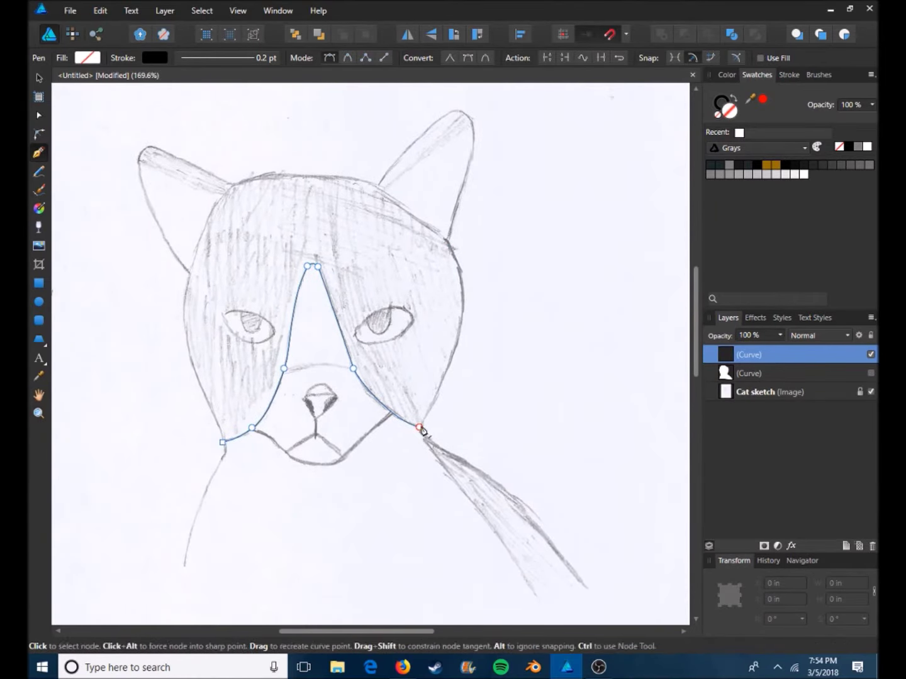
pyautogui.scroll(3, 432, 230)
pyautogui.moveTo(507, 194); pyautogui.dragTo(500, 187)
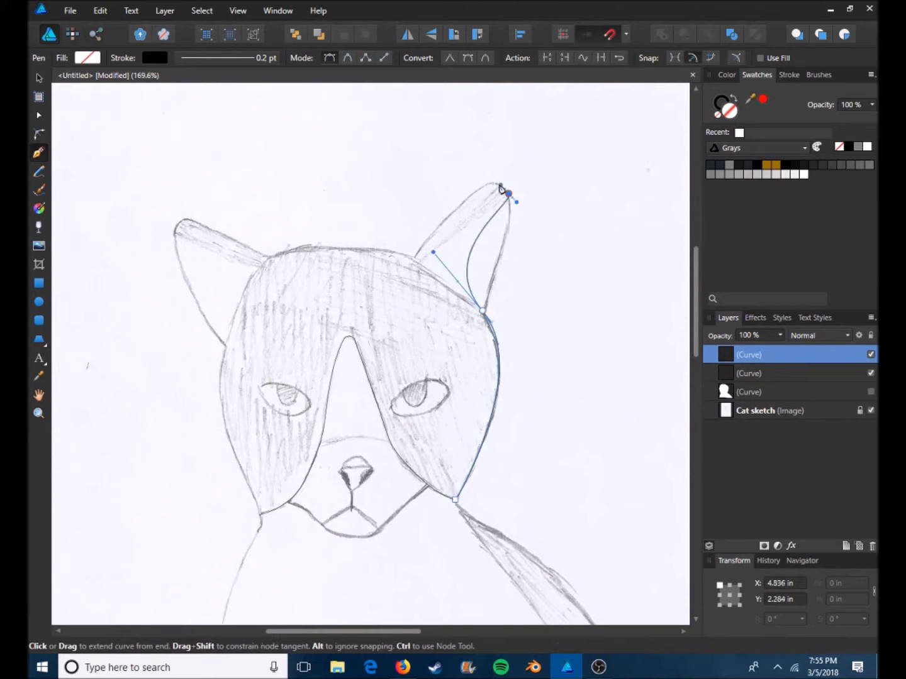
pyautogui.scroll(3, 456, 283)
pyautogui.moveTo(431, 148); pyautogui.dragTo(476, 169)
pyautogui.scroll(2, 446, 235)
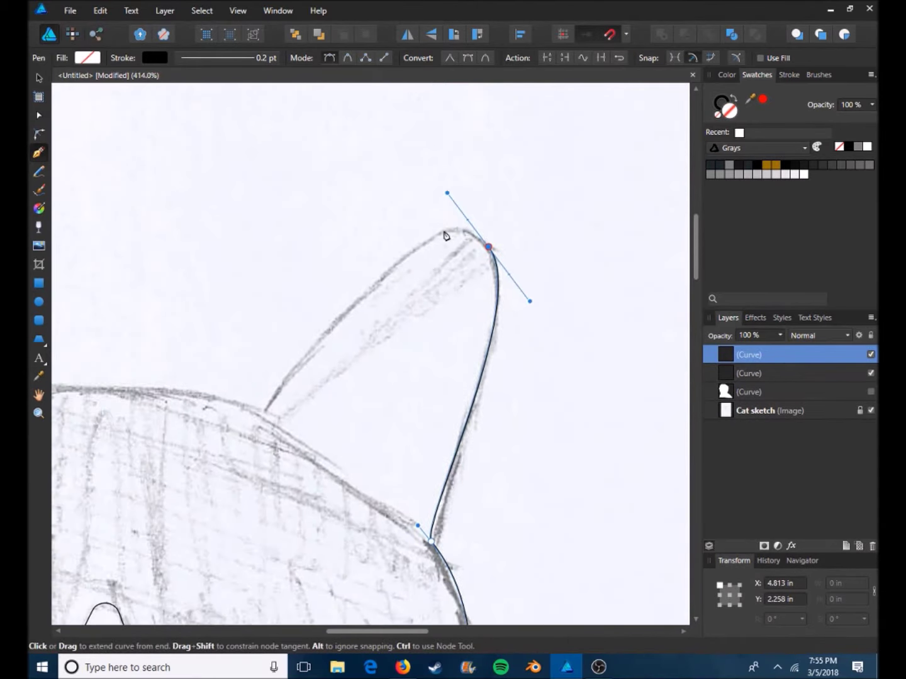
pyautogui.scroll(-1, 490, 233)
pyautogui.scroll(-2, 566, 188)
pyautogui.hscroll(-2, 566, 188)
pyautogui.click(434, 302)
pyautogui.hscroll(-2, 434, 300)
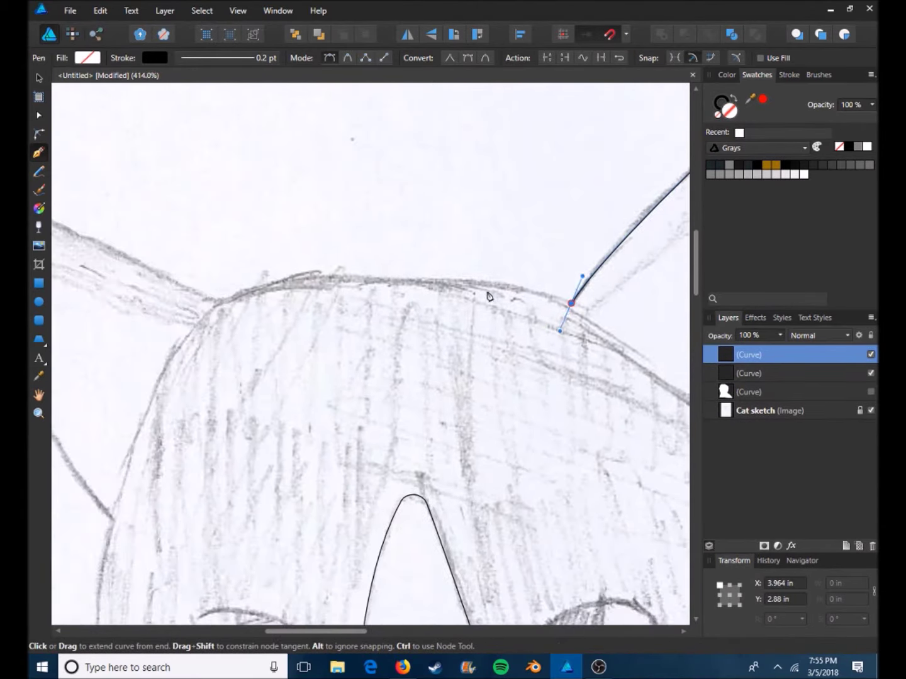
pyautogui.hscroll(-2, 405, 299)
pyautogui.scroll(1, 405, 299)
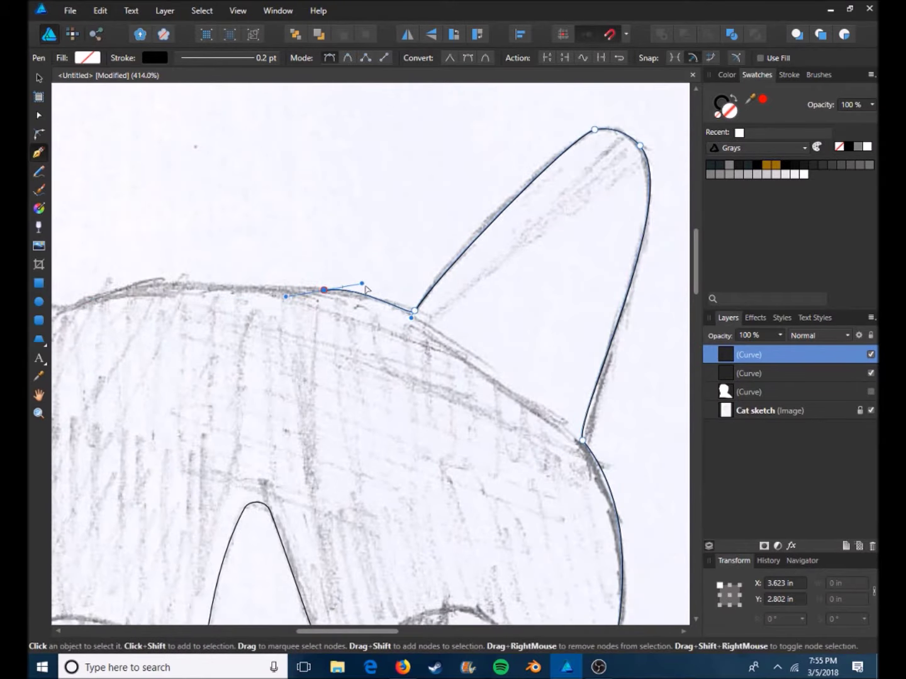
# Continue the fur outline along the top of the head and over the left ear.
pyautogui.scroll(-1, 299, 293)
pyautogui.hscroll(-3, 346, 298)
pyautogui.moveTo(429, 265); pyautogui.dragTo(496, 259)
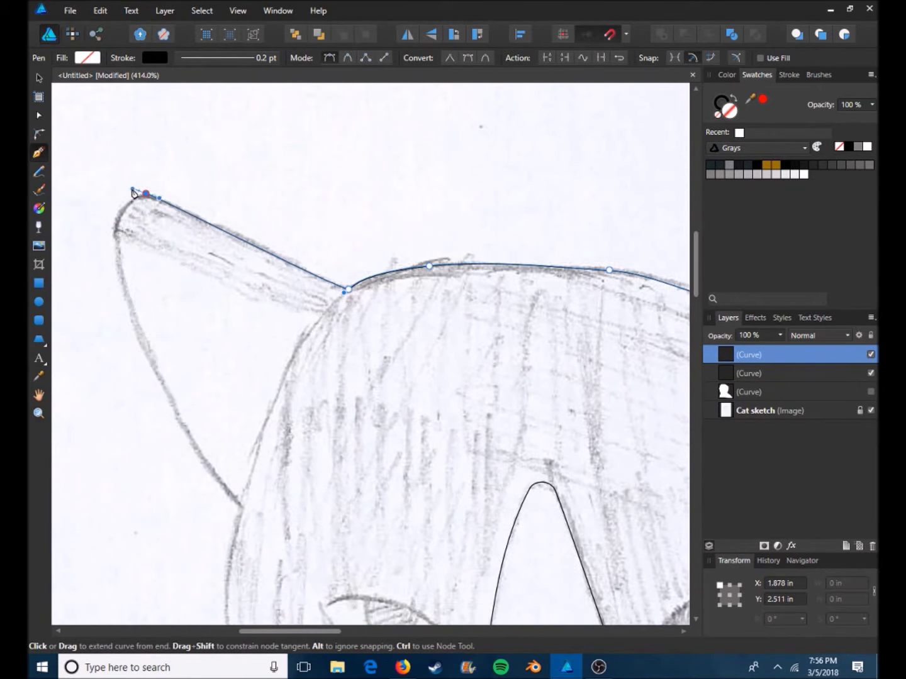
pyautogui.scroll(-2, 133, 194)
pyautogui.scroll(-1, 171, 222)
pyautogui.hscroll(-2, 172, 222)
pyautogui.moveTo(309, 398); pyautogui.dragTo(376, 434)
pyautogui.scroll(-3, 364, 515)
pyautogui.scroll(3, 413, 523)
pyautogui.scroll(-4, 314, 423)
pyautogui.moveTo(301, 413); pyautogui.dragTo(309, 431)
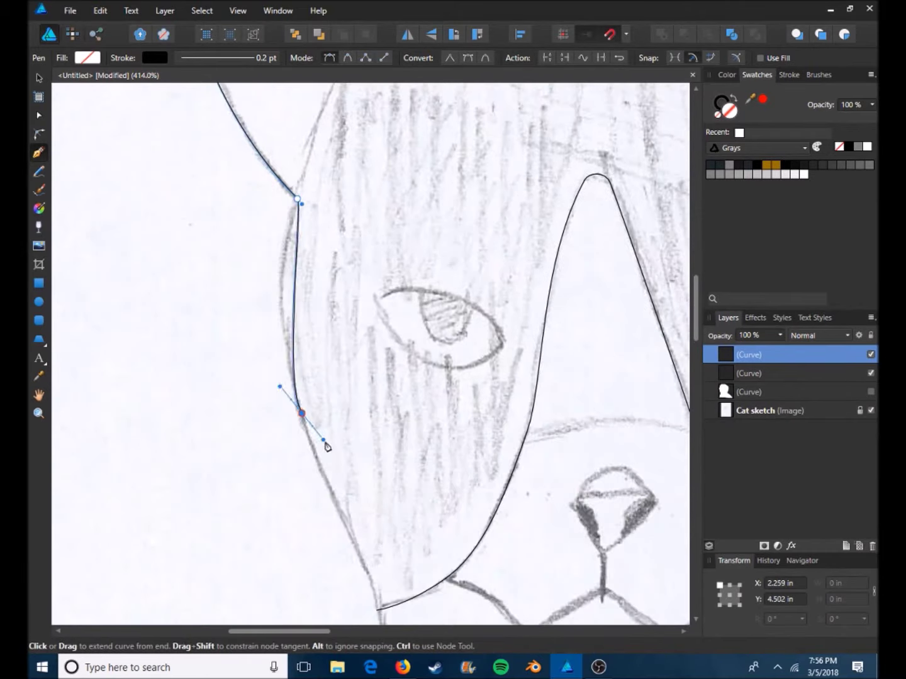
pyautogui.scroll(-3, 348, 552)
# Give the fur shape a dark grey fill, hide it, and start tracing the left eye.
pyautogui.click(344, 415)
pyautogui.scroll(-2, 111, 491)
pyautogui.click(722, 179)
pyautogui.click(871, 354)
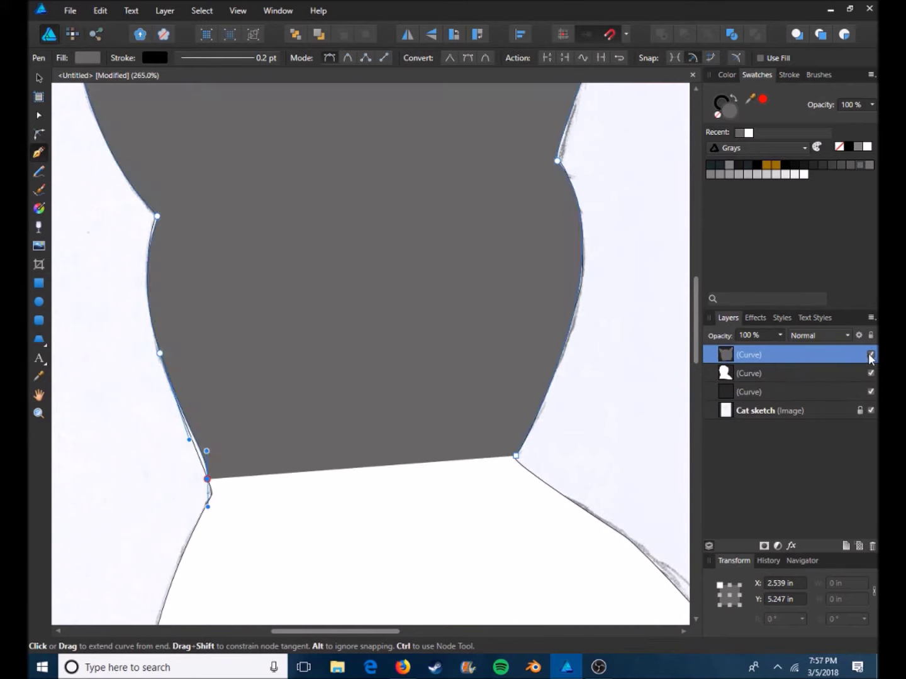
pyautogui.click(852, 165)
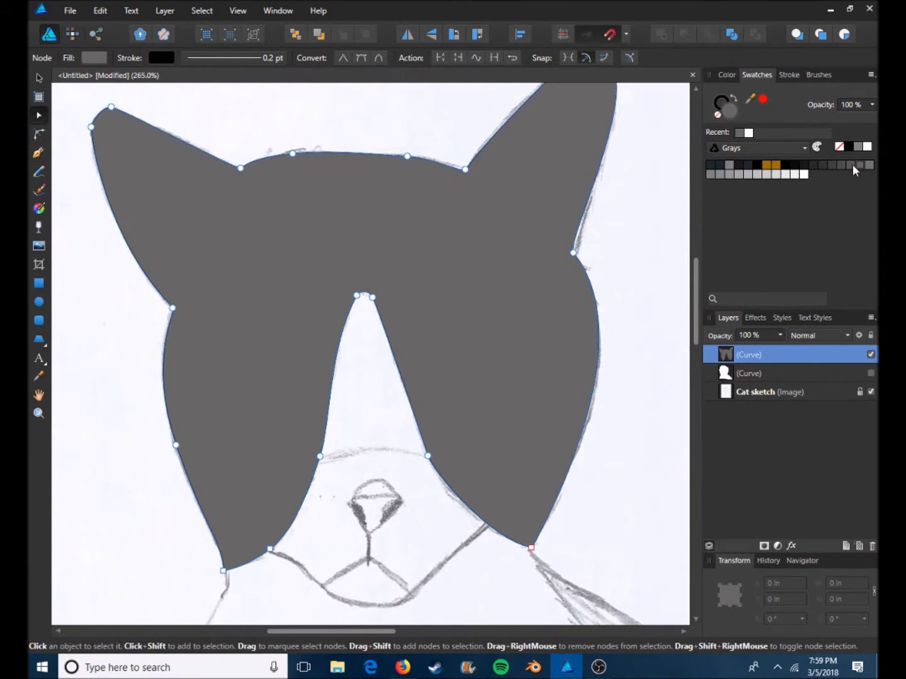
pyautogui.scroll(-2, 515, 380)
pyautogui.click(870, 353)
pyautogui.press('p')
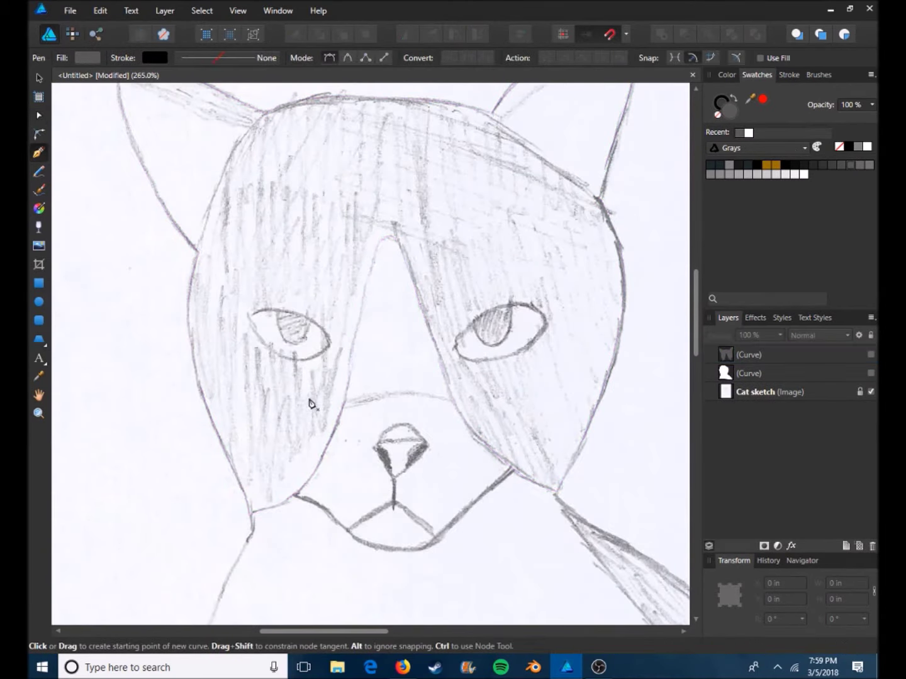
pyautogui.moveTo(247, 322); pyautogui.dragTo(146, 357)
# Finish the left eye outline and trace the right eye's almond outline.
pyautogui.scroll(3, 145, 357)
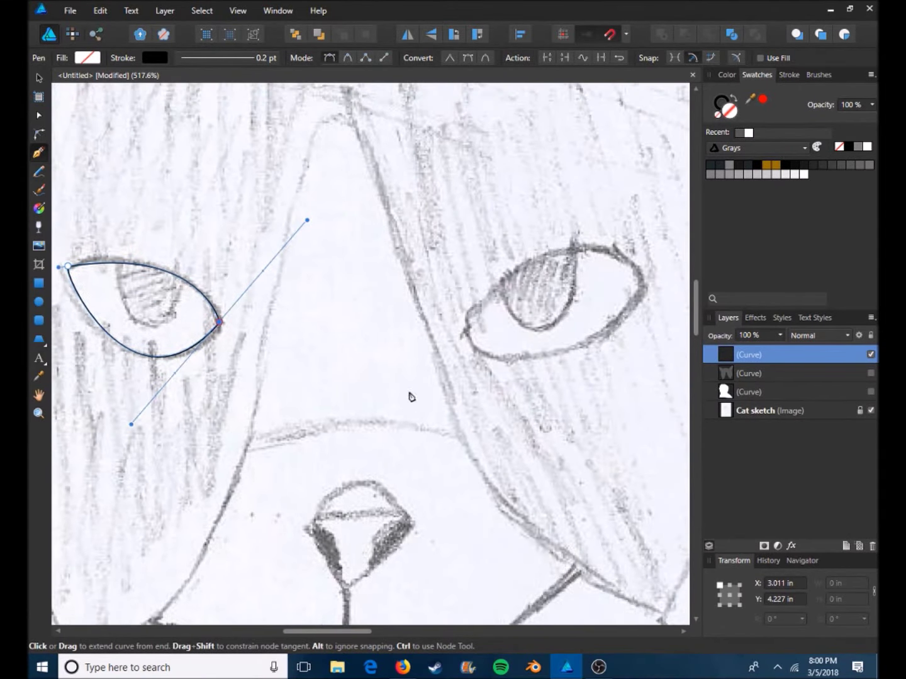
pyautogui.press('Escape')
pyautogui.click(375, 338)
pyautogui.moveTo(550, 285)
pyautogui.mouseDown()
pyautogui.moveTo(660, 378)
pyautogui.moveTo(516, 356)
pyautogui.mouseUp()
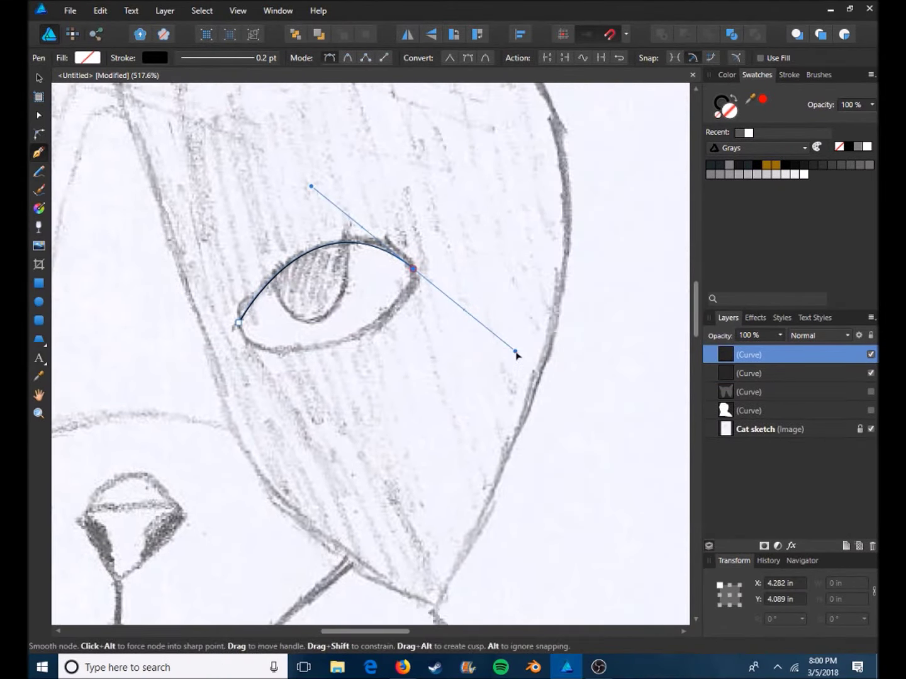
pyautogui.moveTo(416, 274); pyautogui.dragTo(524, 288)
pyautogui.moveTo(346, 338); pyautogui.dragTo(245, 361)
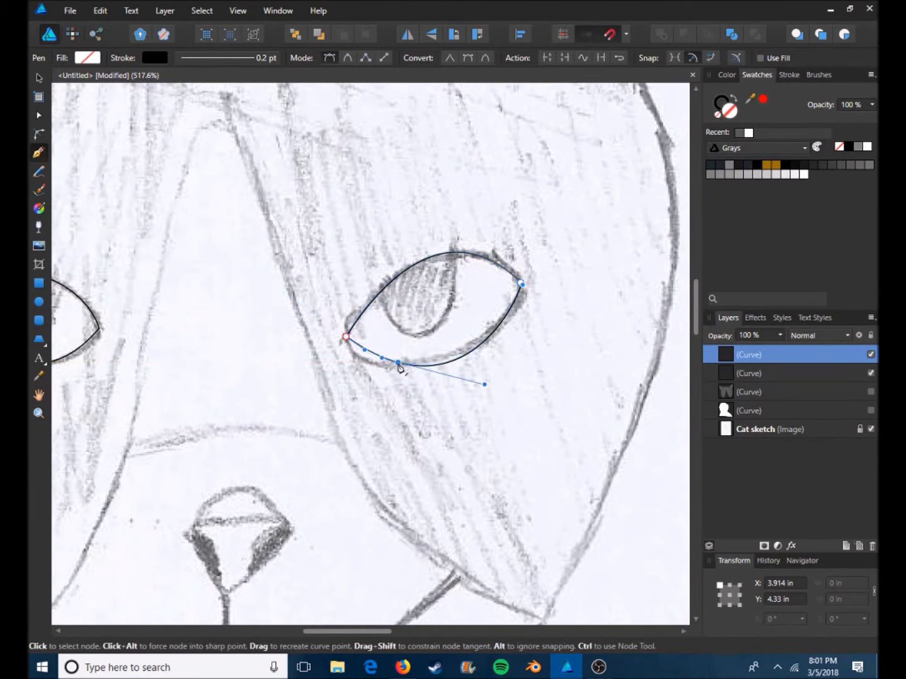
pyautogui.scroll(2, 400, 368)
pyautogui.scroll(1, 373, 343)
pyautogui.scroll(1, 319, 347)
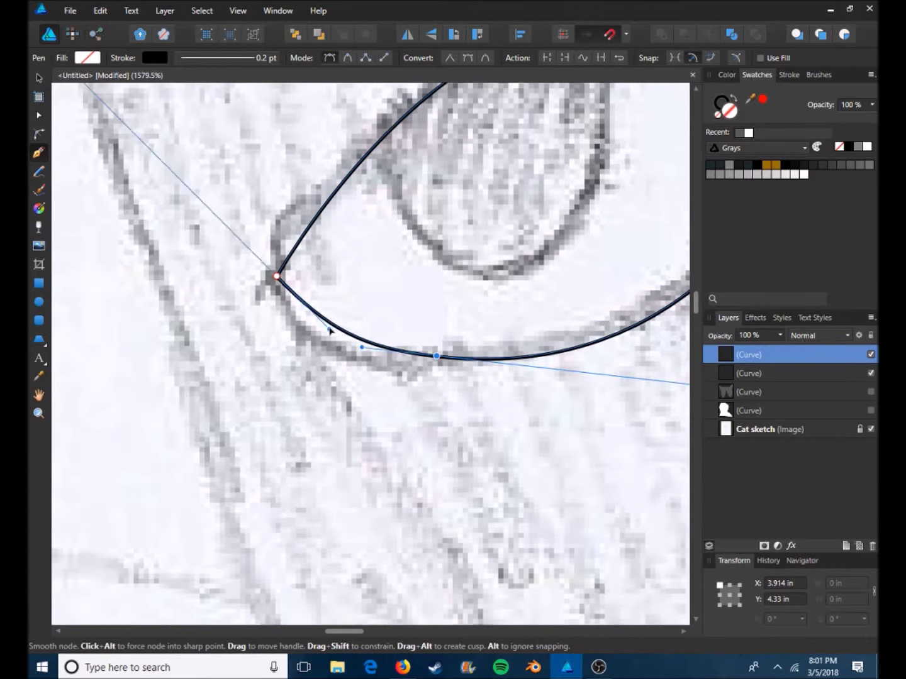
pyautogui.hscroll(5, 263, 437)
pyautogui.scroll(-4, 388, 444)
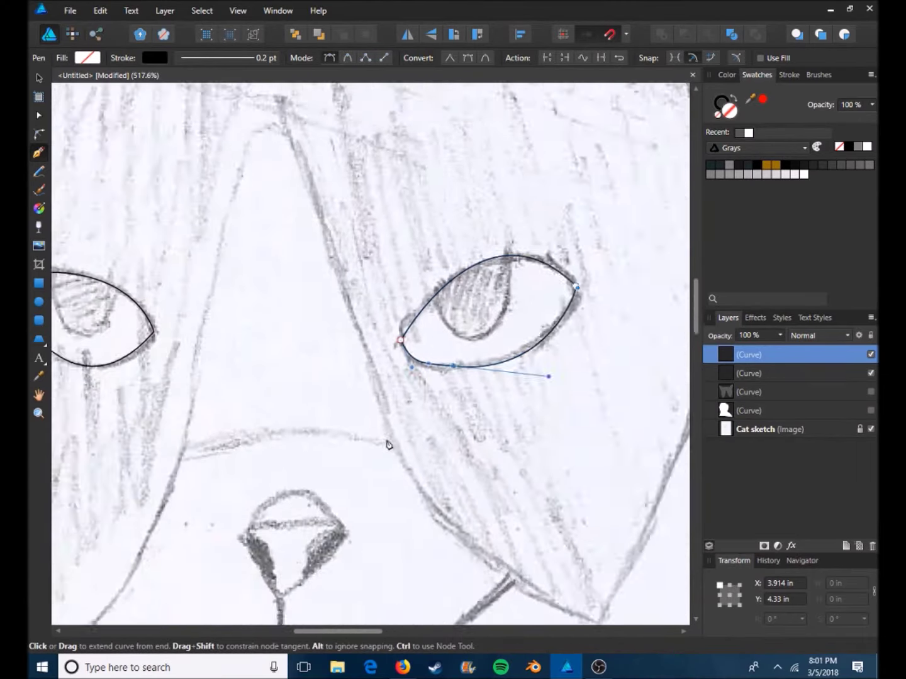
pyautogui.press('Escape')
pyautogui.hscroll(-3, 387, 445)
pyautogui.scroll(-1, 455, 386)
pyautogui.scroll(-1, 428, 415)
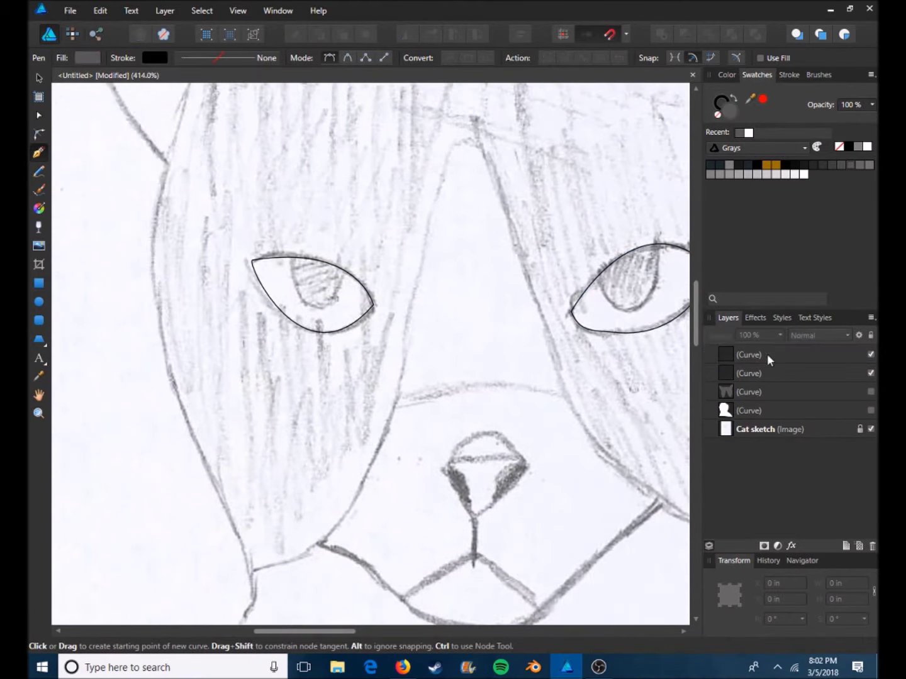
# Select the left eye outline and adjust its curve.
pyautogui.click(755, 373)
pyautogui.scroll(3, 321, 185)
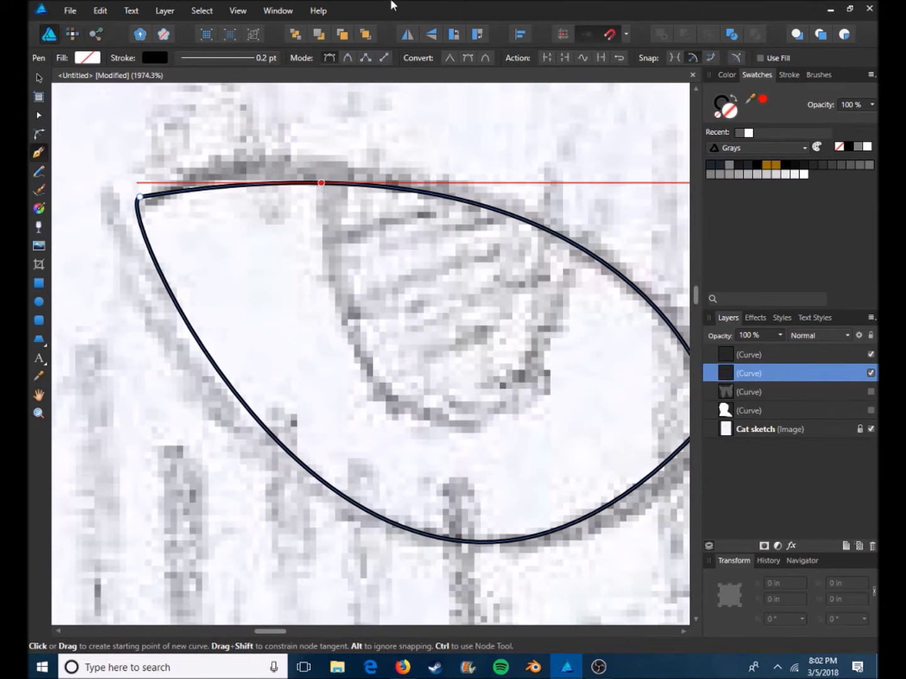
pyautogui.keyDown('ctrl'); pyautogui.click(332, 198); pyautogui.keyUp('ctrl')
pyautogui.scroll(-3, 449, 428)
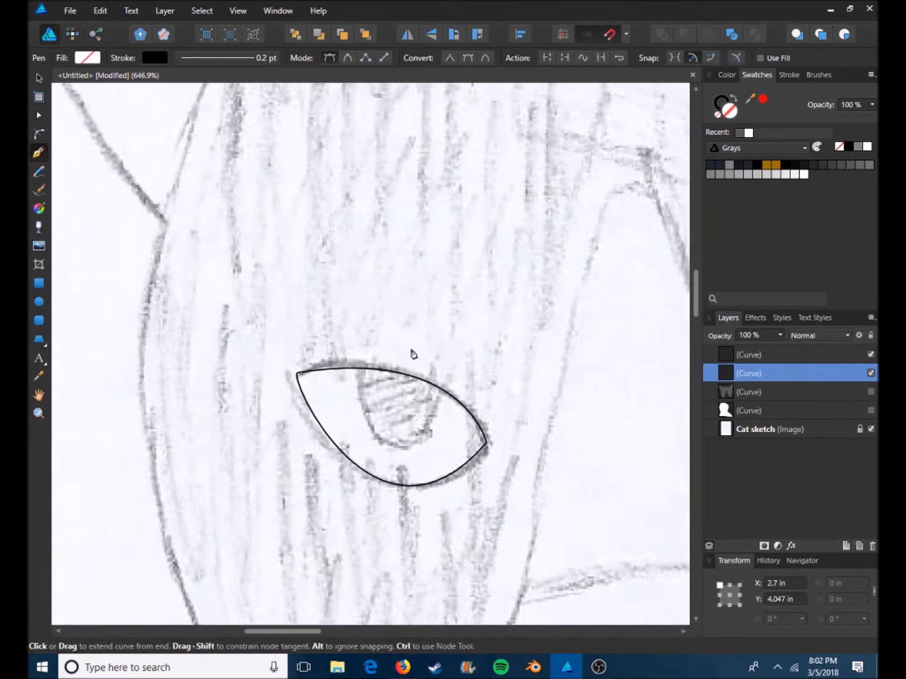
pyautogui.scroll(3, 420, 356)
pyautogui.hscroll(-2, 371, 234)
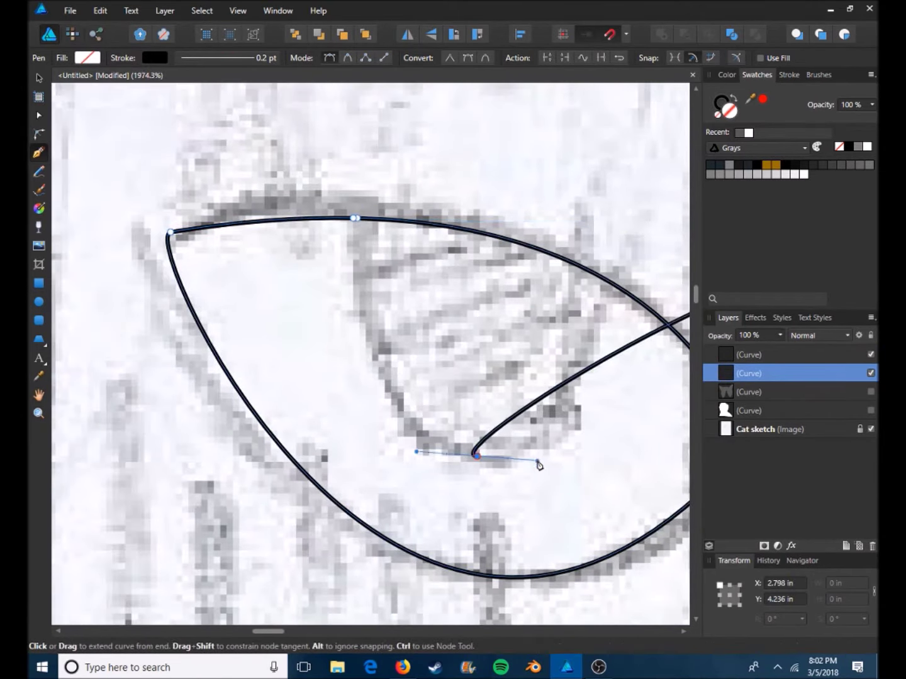
pyautogui.hscroll(2, 513, 486)
pyautogui.moveTo(337, 442); pyautogui.dragTo(376, 450)
# Draw a pupil curve inside the eye, shaping its left and right sides.
pyautogui.press('Escape')
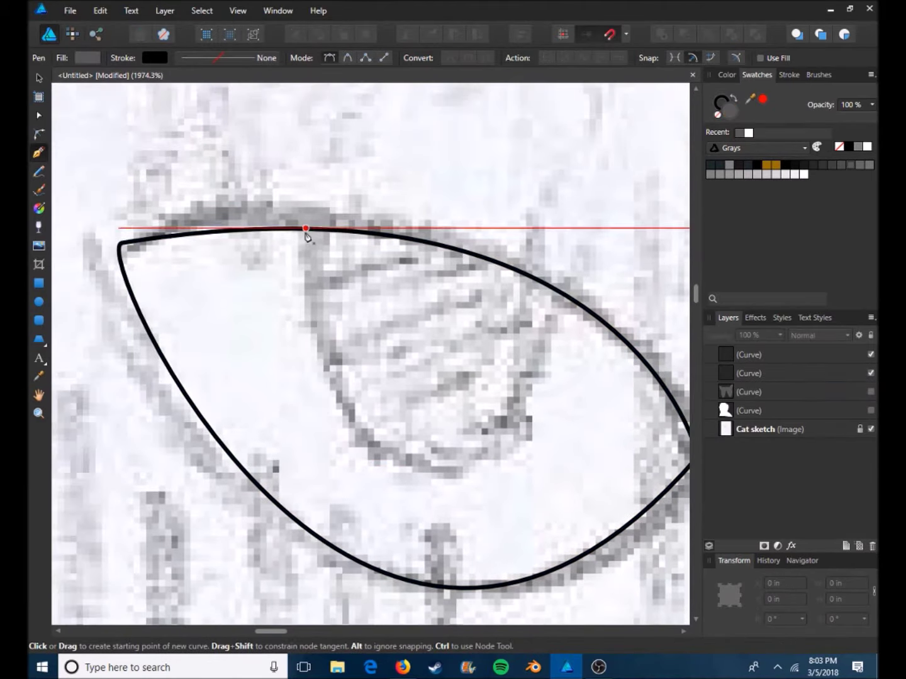
pyautogui.click(308, 231)
pyautogui.moveTo(389, 449); pyautogui.dragTo(519, 445)
pyautogui.scroll(1, 519, 445)
pyautogui.scroll(-1, 485, 299)
pyautogui.moveTo(471, 249); pyautogui.dragTo(502, 238)
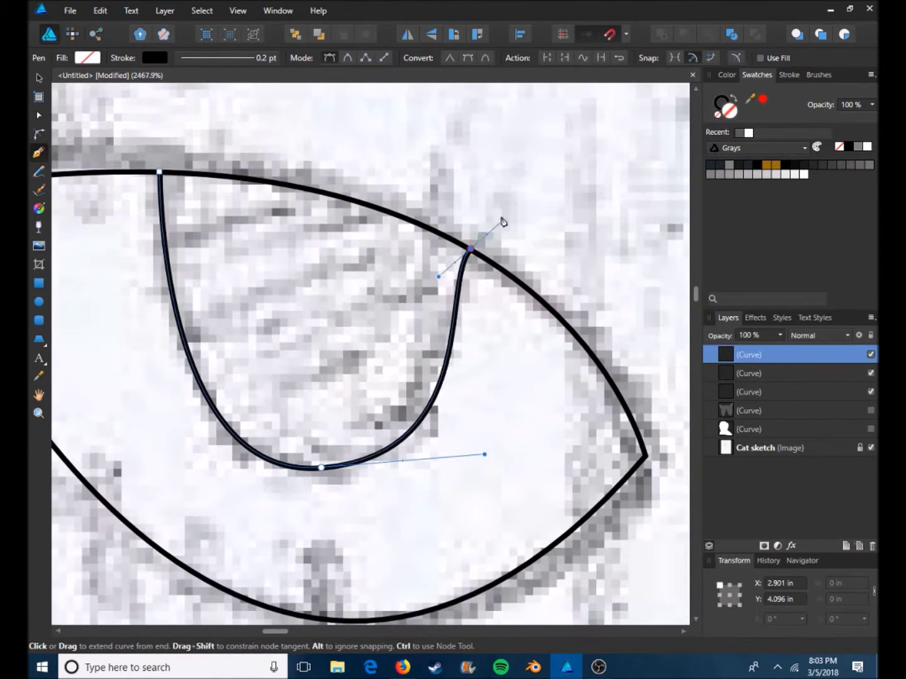
pyautogui.moveTo(484, 454); pyautogui.dragTo(336, 467)
pyautogui.moveTo(411, 445); pyautogui.dragTo(416, 466)
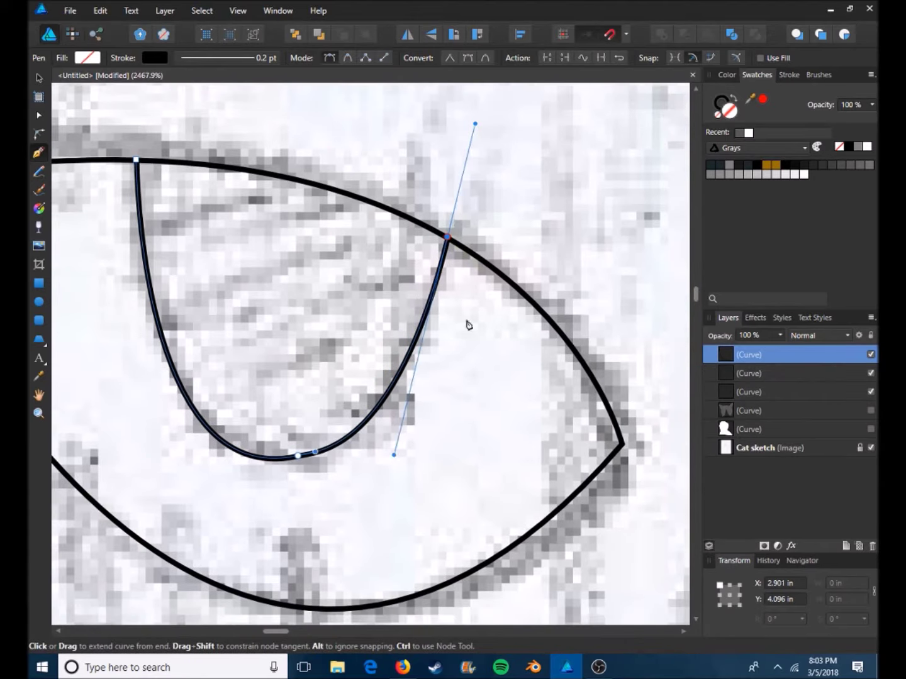
# Match the pupil curve's top to the eye outline, then delete the pupil curve.
pyautogui.press('v')
pyautogui.keyDown('shift'); pyautogui.click(495, 277); pyautogui.keyUp('shift')
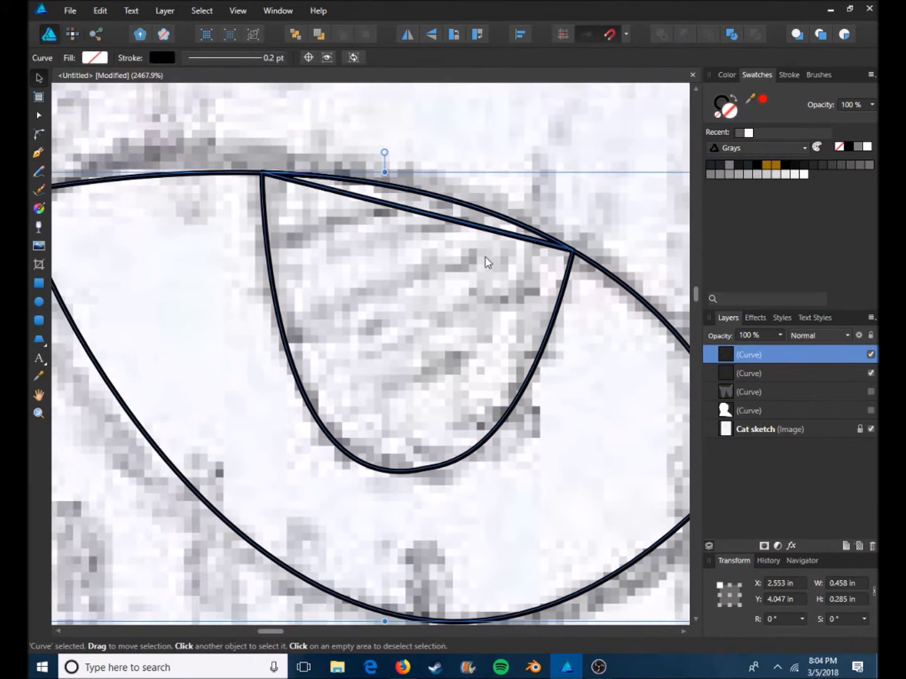
pyautogui.click(39, 152)
pyautogui.scroll(3, 381, 299)
pyautogui.scroll(2, 381, 299)
pyautogui.scroll(-5, 552, 252)
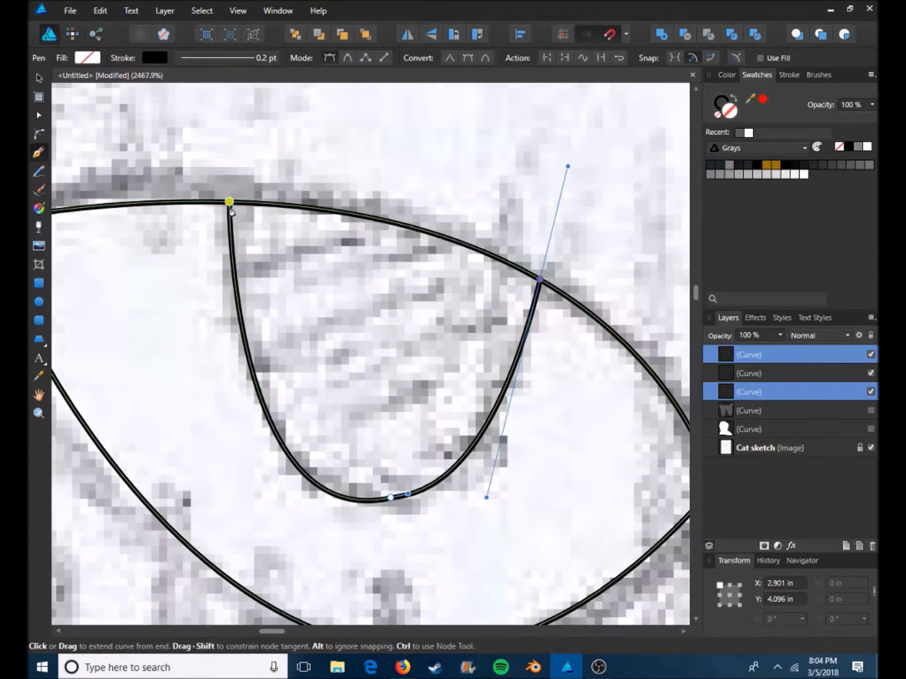
pyautogui.moveTo(540, 277); pyautogui.dragTo(541, 271)
pyautogui.moveTo(269, 198); pyautogui.dragTo(374, 200)
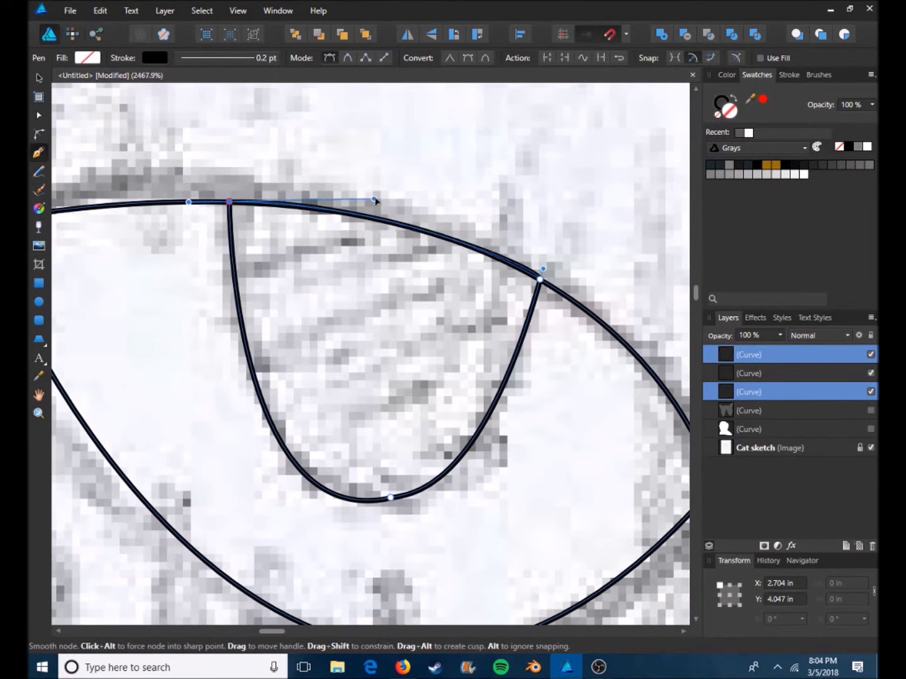
pyautogui.press('v')
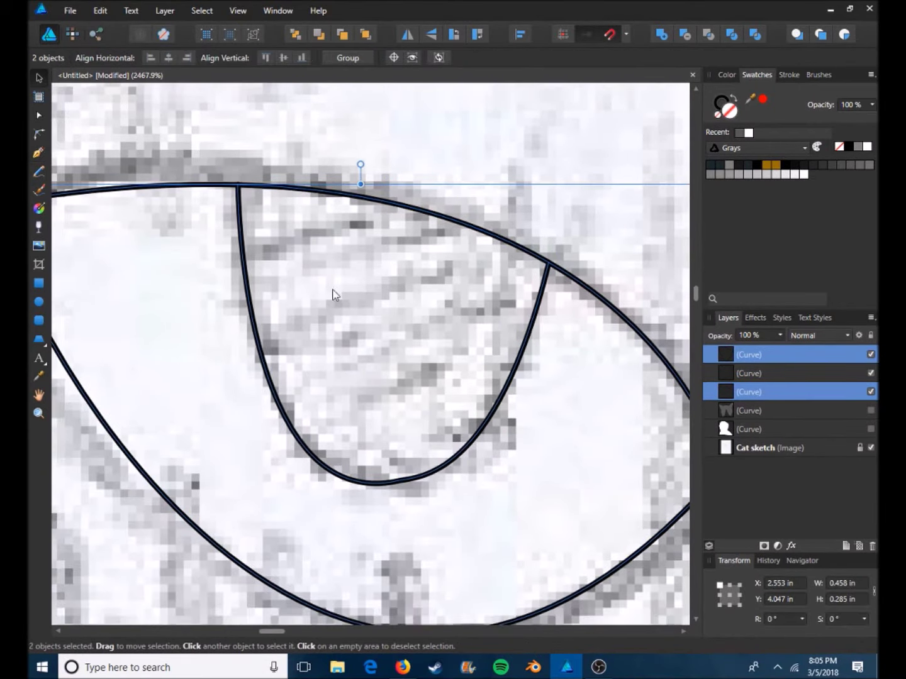
pyautogui.press('Delete')
pyautogui.scroll(-5, 393, 295)
pyautogui.scroll(4, 98, 324)
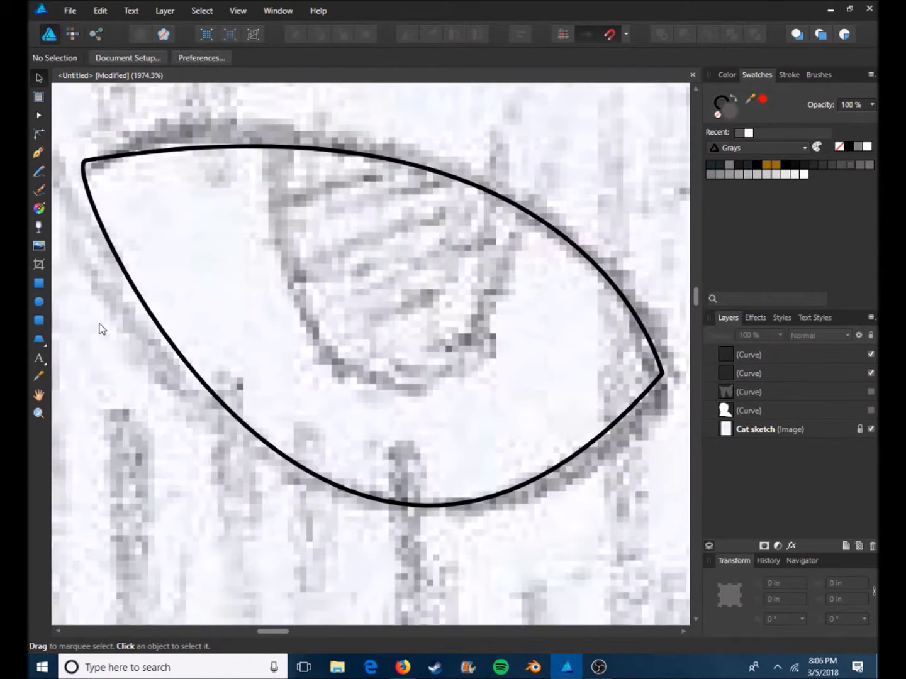
# Draw an unfilled teardrop over the sketched pupil and reshape its pointed top.
pyautogui.click(45, 342)
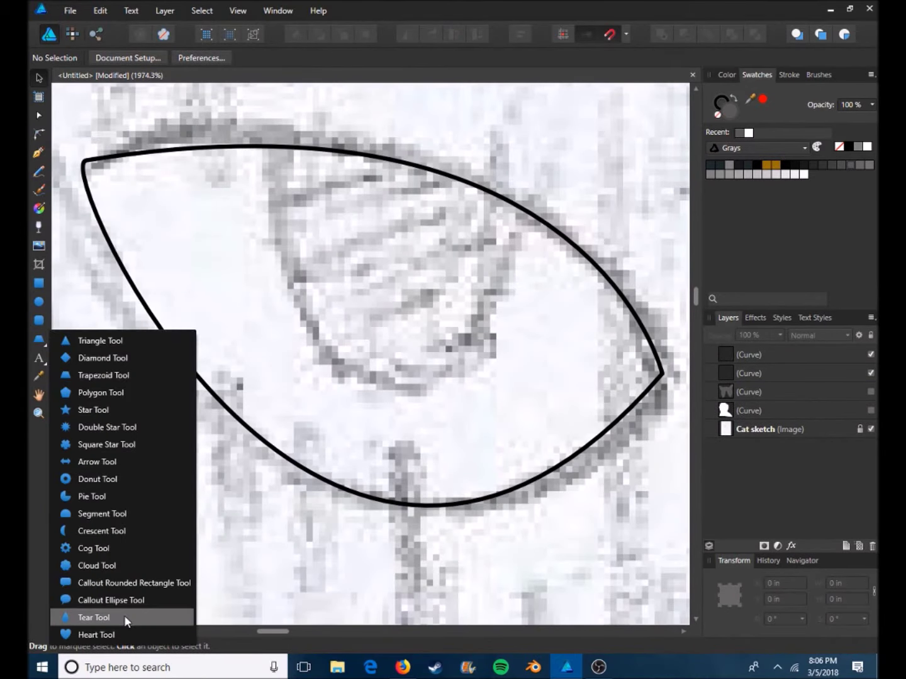
pyautogui.click(124, 614)
pyautogui.moveTo(247, 179); pyautogui.dragTo(467, 524)
pyautogui.click(755, 175)
pyautogui.press('v')
pyautogui.moveTo(246, 179); pyautogui.dragTo(252, 251)
pyautogui.press('a')
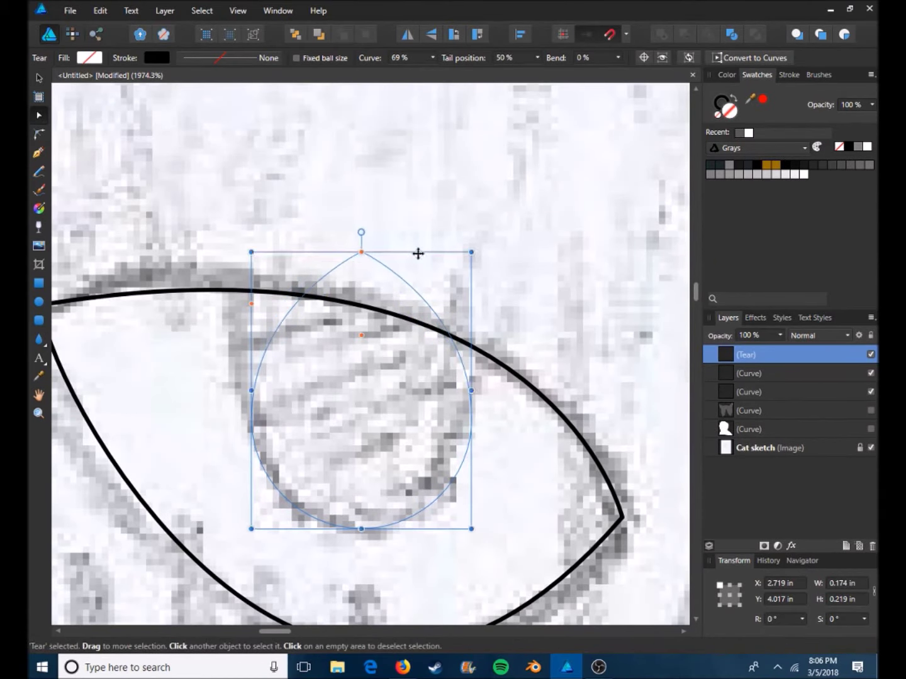
# Move the teardrop up and resize it to fit the sketched pupil.
pyautogui.scroll(3, 490, 275)
pyautogui.scroll(-3, 489, 274)
pyautogui.moveTo(276, 237); pyautogui.dragTo(364, 188)
pyautogui.click(362, 381)
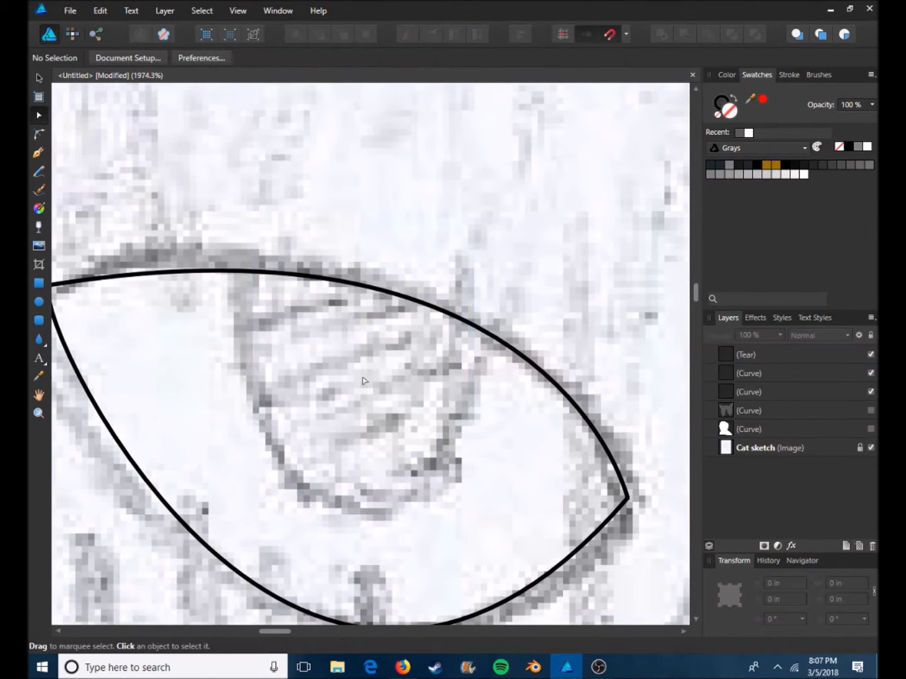
pyautogui.scroll(2, 377, 172)
pyautogui.moveTo(368, 176); pyautogui.dragTo(413, 132)
pyautogui.moveTo(467, 337); pyautogui.dragTo(478, 337)
pyautogui.moveTo(246, 135)
pyautogui.mouseDown()
pyautogui.moveTo(239, 133)
pyautogui.moveTo(249, 140)
pyautogui.mouseUp()
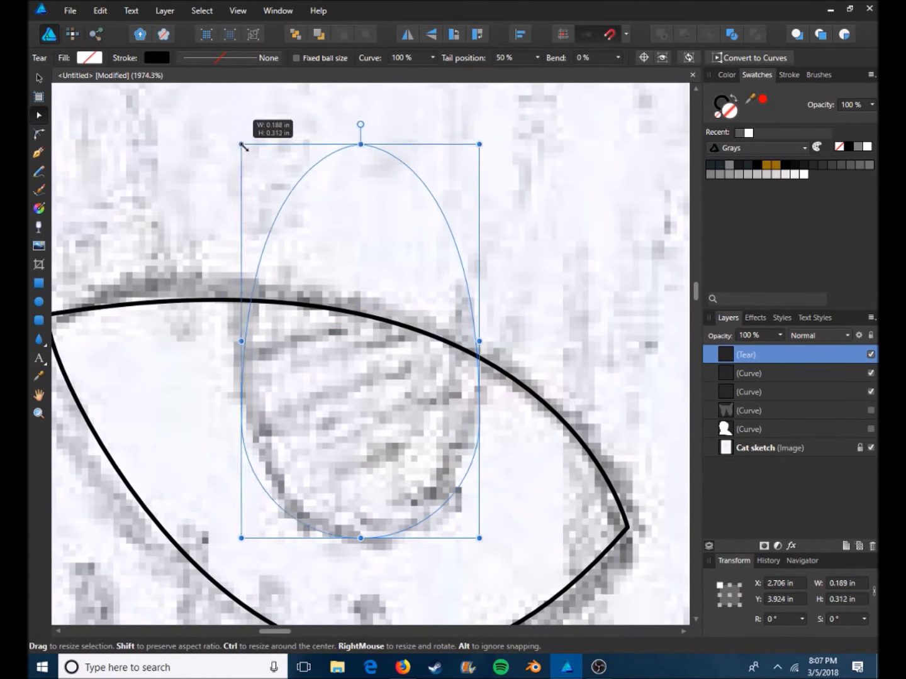
pyautogui.scroll(-2, 348, 277)
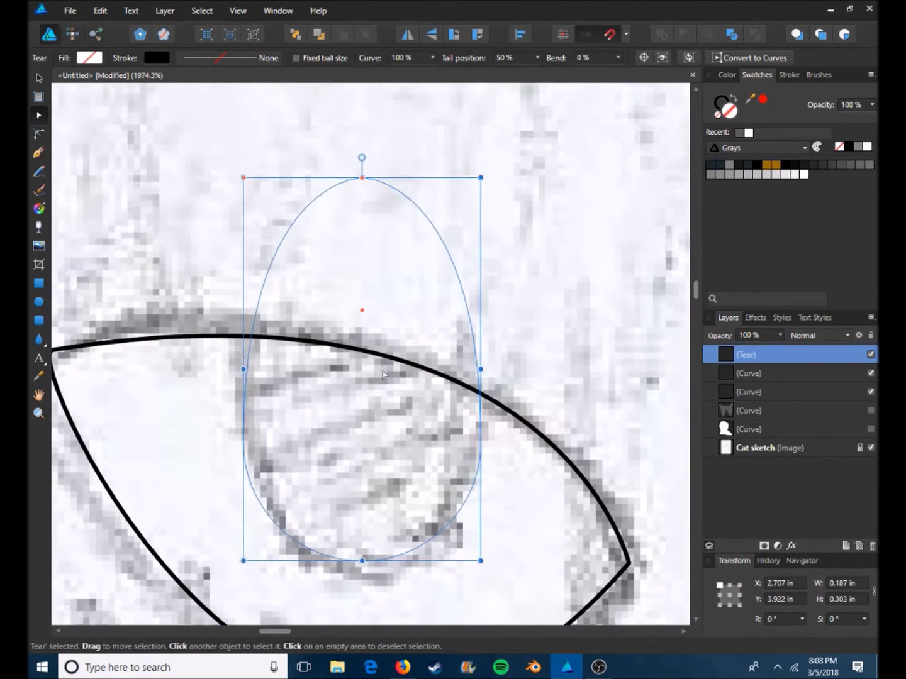
# Clip the teardrop inside the left eye outline's layer and fill it black.
pyautogui.moveTo(763, 353); pyautogui.dragTo(767, 376)
pyautogui.click(812, 165)
pyautogui.click(730, 75)
pyautogui.click(726, 74)
pyautogui.click(771, 76)
pyautogui.click(729, 76)
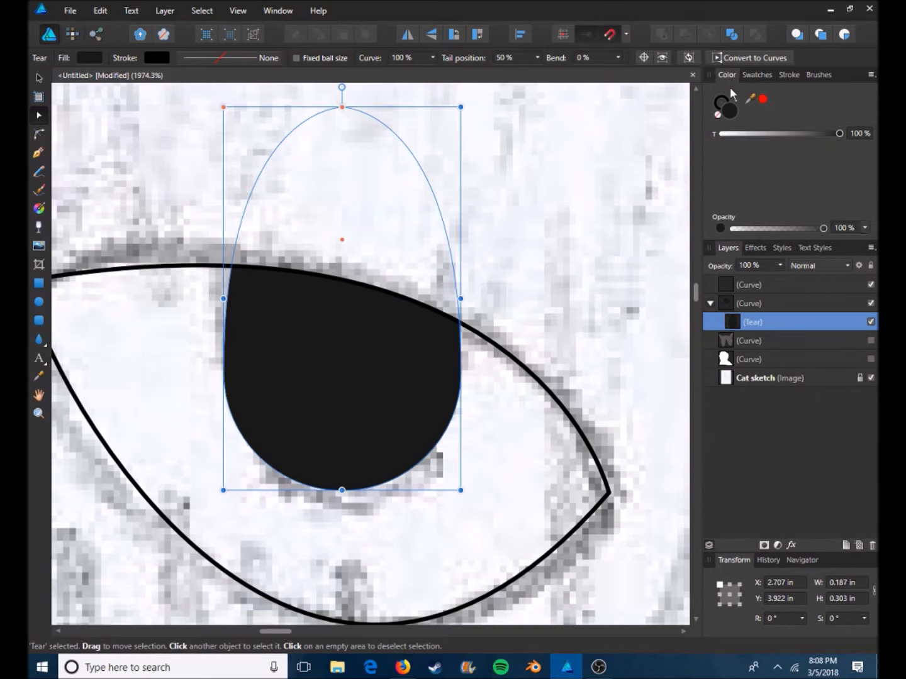
pyautogui.click(521, 205)
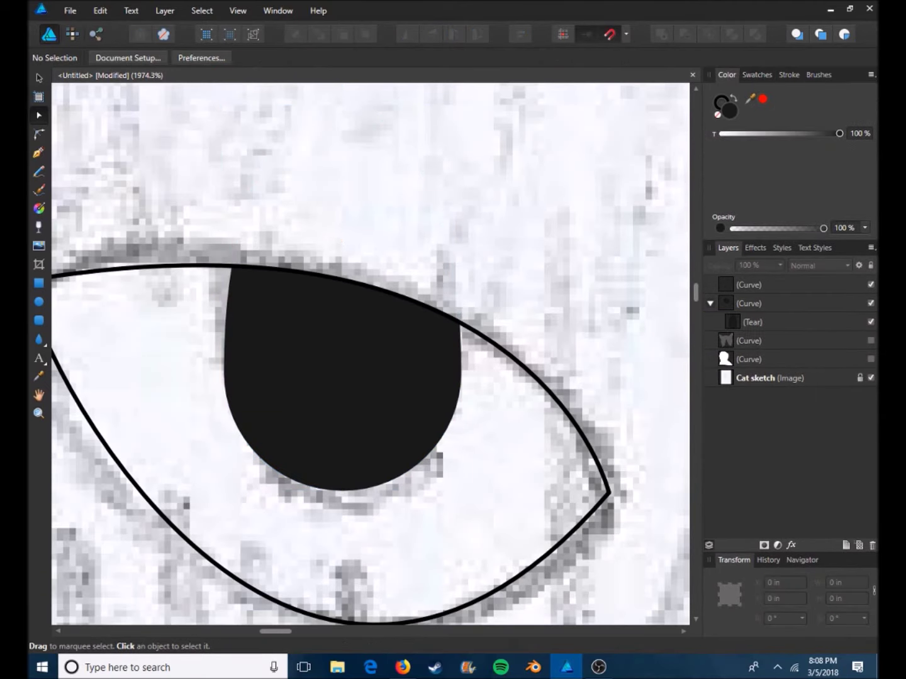
pyautogui.click(406, 380)
pyautogui.click(584, 437)
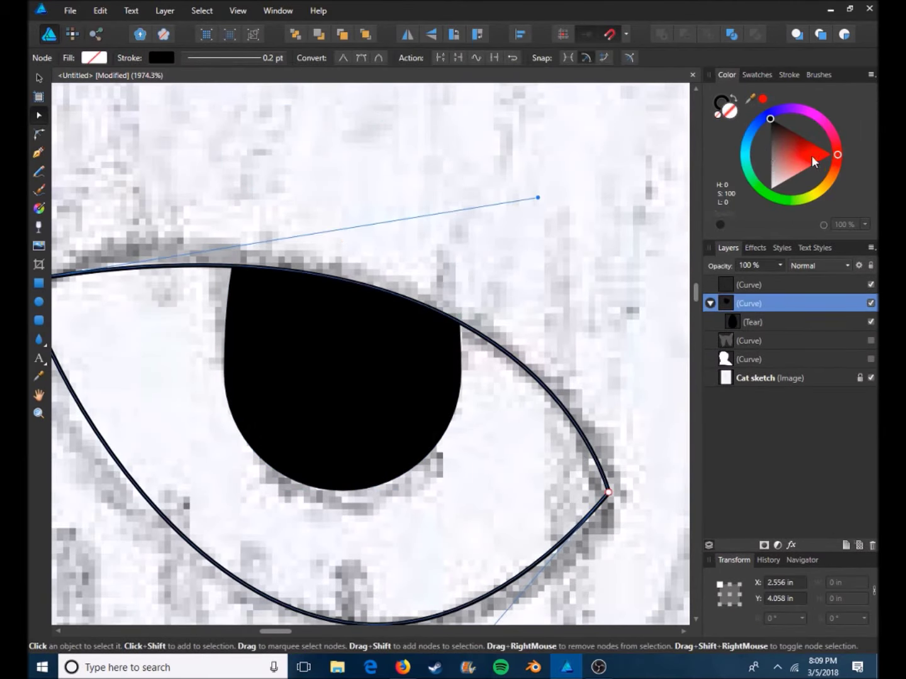
# Fill the left and right eye outlines with olive yellow.
pyautogui.moveTo(811, 162); pyautogui.dragTo(813, 194)
pyautogui.click(801, 167)
pyautogui.scroll(-5, 310, 321)
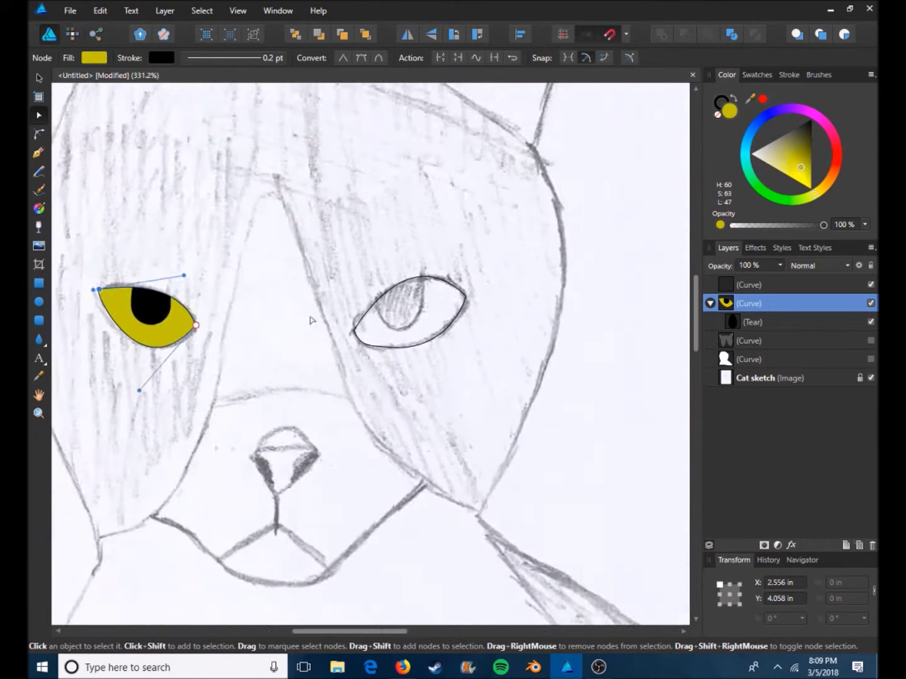
pyautogui.scroll(1, 310, 320)
pyautogui.click(463, 310)
pyautogui.click(763, 99)
# Drop a copy of the black teardrop pupil into the right eye's layer.
pyautogui.click(752, 320)
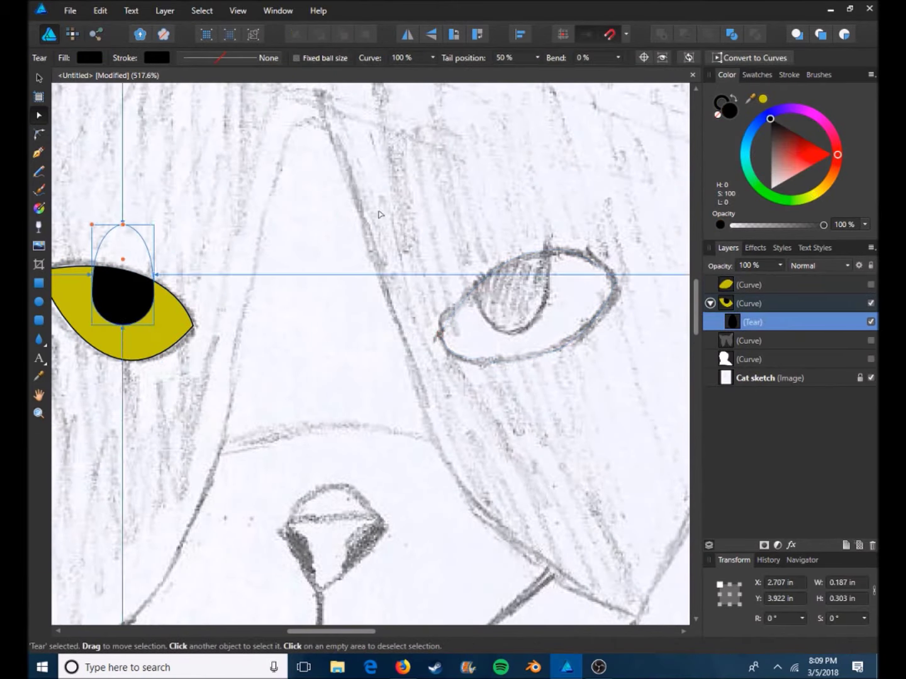
pyautogui.moveTo(790, 303); pyautogui.dragTo(711, 285)
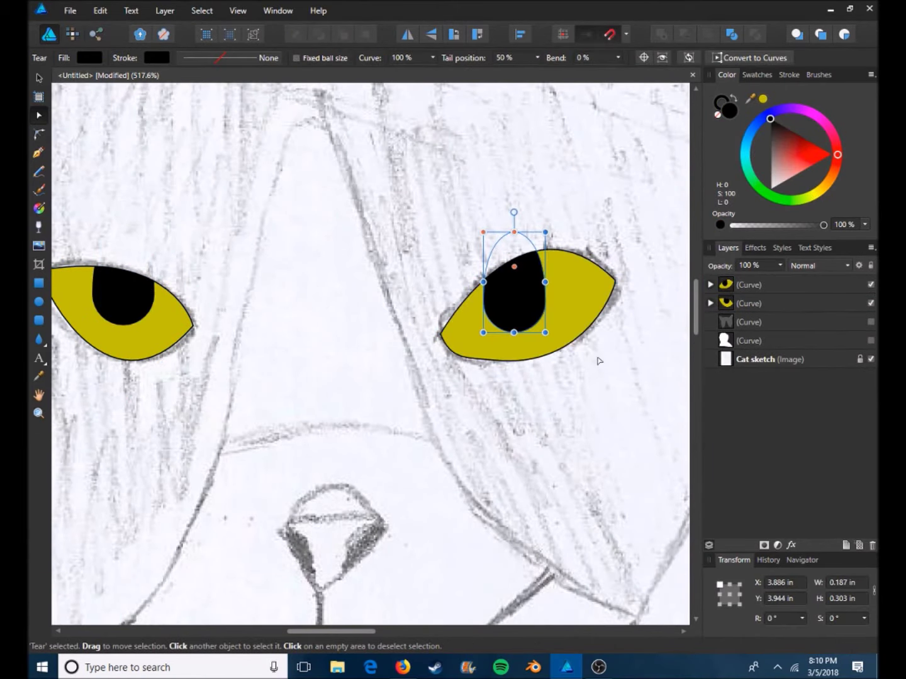
pyautogui.scroll(-5, 599, 361)
pyautogui.scroll(4, 378, 371)
pyautogui.click(711, 285)
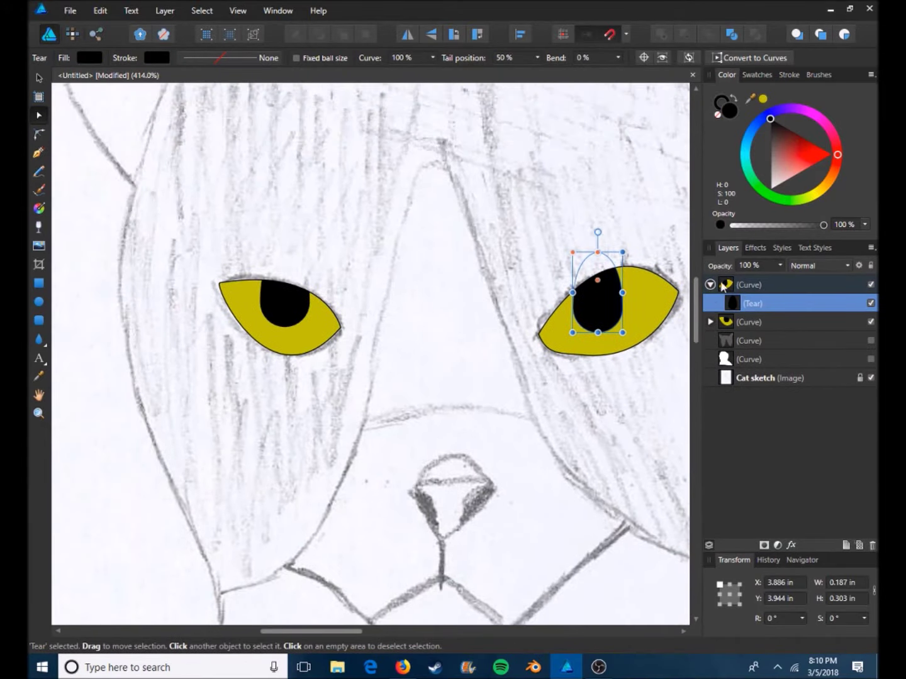
pyautogui.click(366, 357)
pyautogui.scroll(4, 95, 252)
pyautogui.click(38, 302)
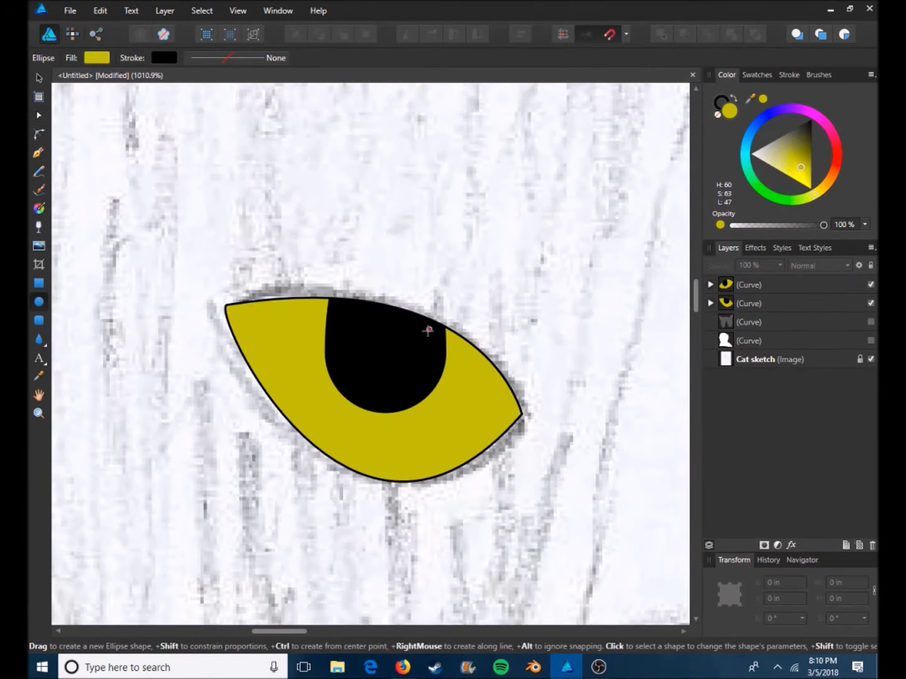
# Draw small white highlight dots on the pupils and set the ring's outline width.
pyautogui.moveTo(427, 328); pyautogui.dragTo(434, 337)
pyautogui.scroll(-4, 167, 307)
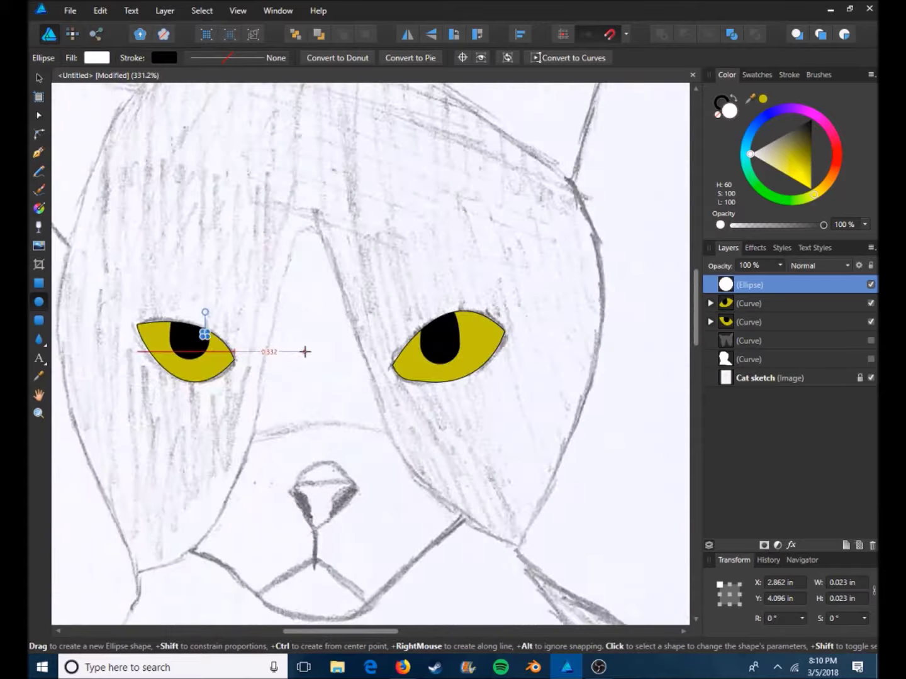
pyautogui.click(356, 366)
pyautogui.click(39, 301)
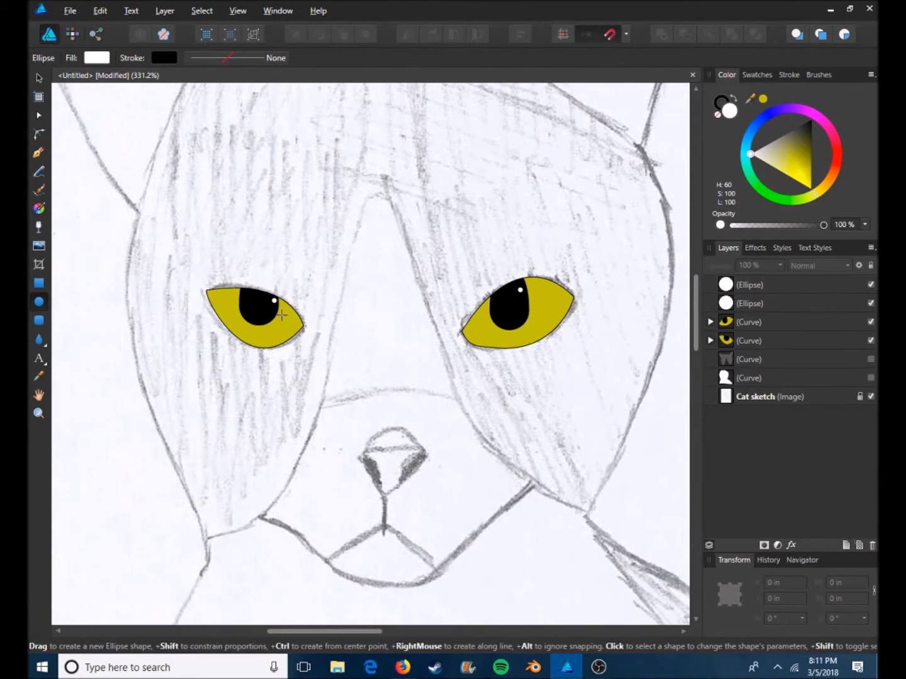
pyautogui.moveTo(281, 313); pyautogui.dragTo(296, 326)
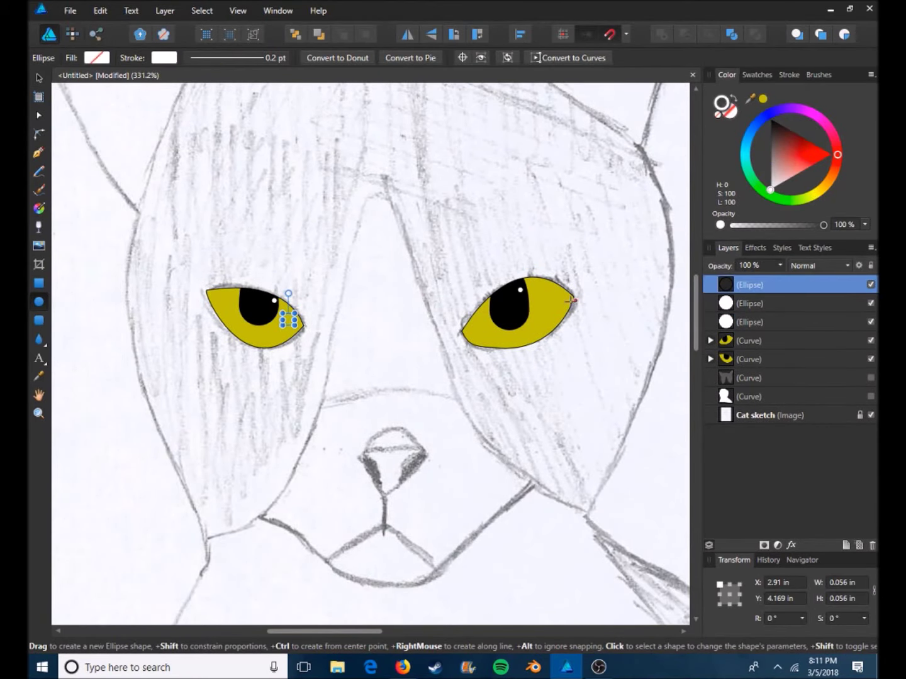
pyautogui.scroll(2, 264, 332)
pyautogui.click(226, 58)
# Place a copy of the small white ring in the right eye.
pyautogui.hscroll(3, 376, 122)
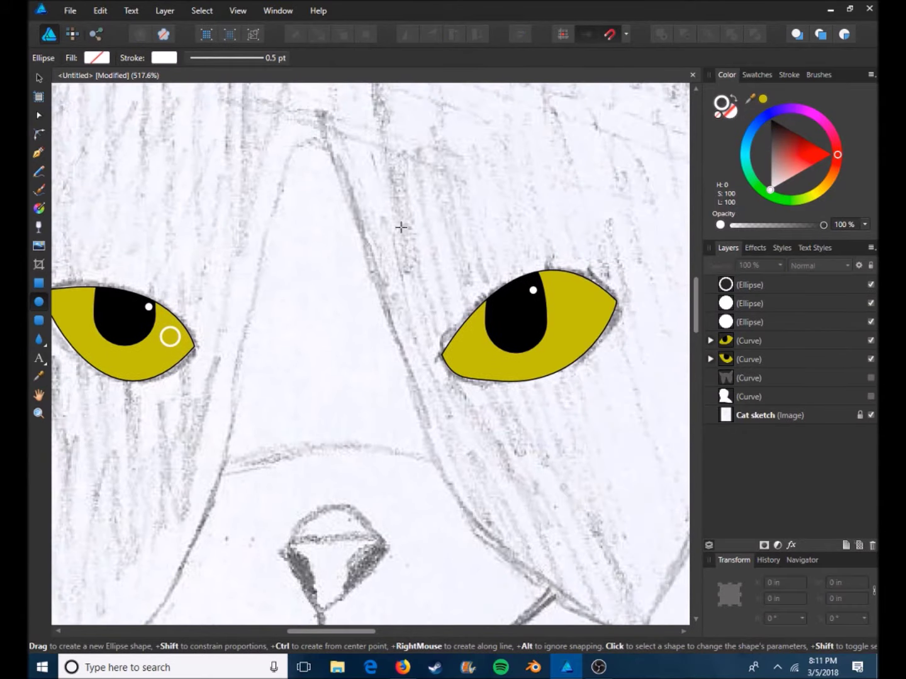
pyautogui.press('v')
pyautogui.moveTo(592, 326); pyautogui.dragTo(597, 307)
pyautogui.click(346, 293)
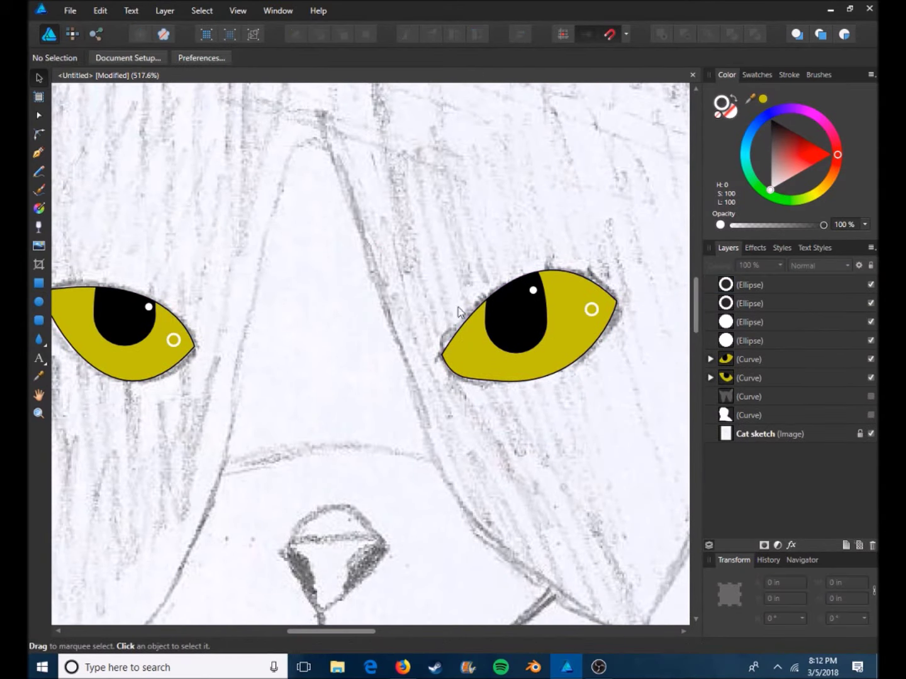
pyautogui.hscroll(2, 346, 292)
pyautogui.click(781, 286)
# Group each highlight into its eye layer, then hide both eyes.
pyautogui.moveTo(780, 286); pyautogui.dragTo(786, 360)
pyautogui.click(808, 302)
pyautogui.moveTo(808, 302); pyautogui.dragTo(786, 341)
pyautogui.moveTo(786, 284)
pyautogui.mouseDown()
pyautogui.moveTo(824, 327)
pyautogui.moveTo(787, 302)
pyautogui.mouseUp()
pyautogui.click(457, 347)
pyautogui.scroll(-2, 458, 348)
pyautogui.click(869, 284)
pyautogui.click(871, 303)
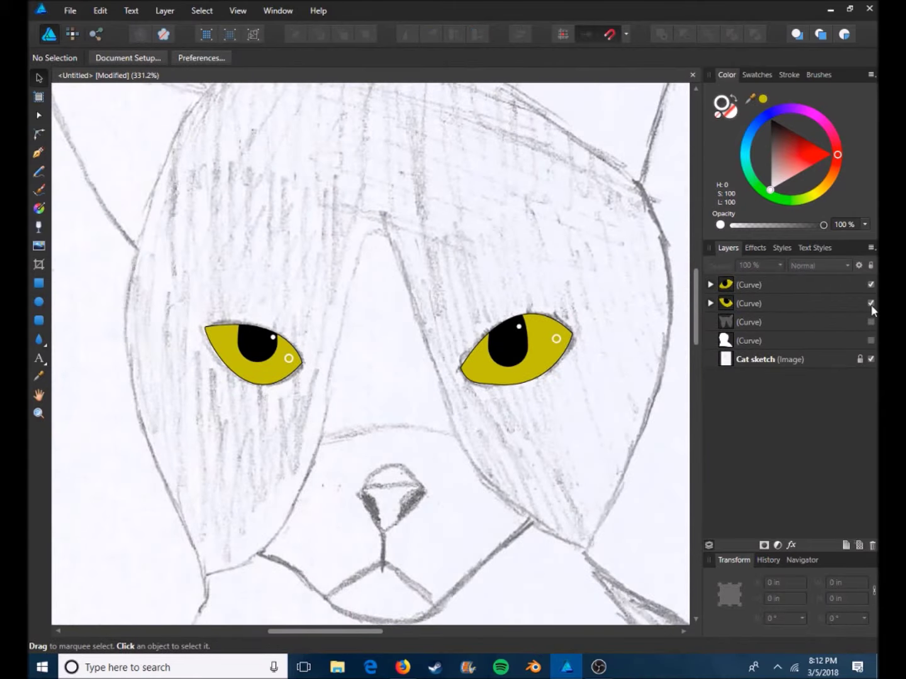
# Show the grey fur shape and bend its top edge to follow the sketch.
pyautogui.scroll(-2, 156, 299)
pyautogui.press('p')
pyautogui.click(870, 321)
pyautogui.scroll(3, 321, 501)
pyautogui.scroll(3, 428, 451)
pyautogui.press('a')
pyautogui.click(347, 181)
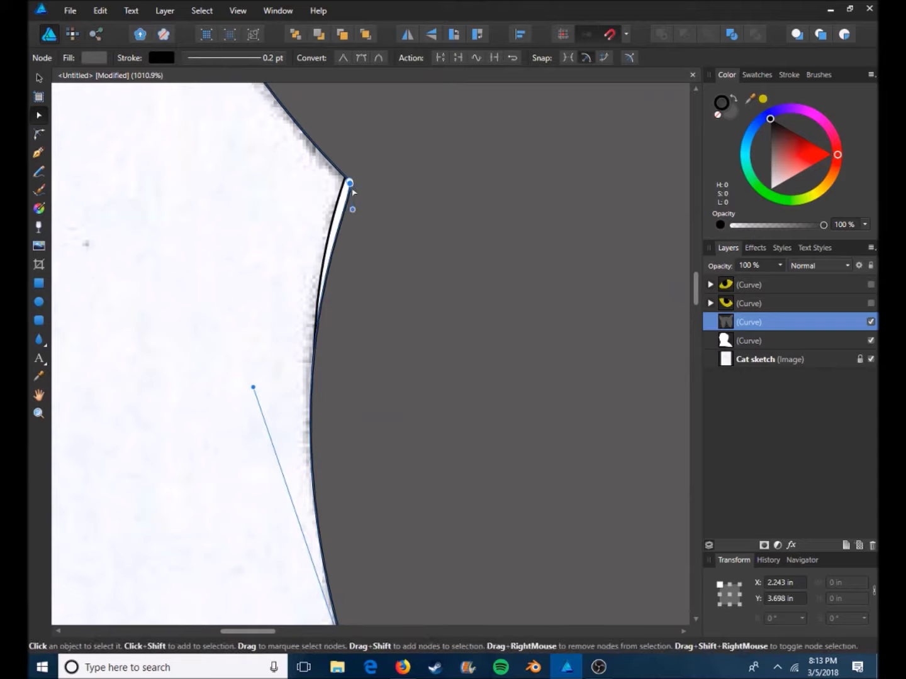
pyautogui.scroll(-3, 348, 183)
pyautogui.scroll(10, 346, 349)
pyautogui.moveTo(379, 145); pyautogui.dragTo(387, 152)
# Reshape the fur's left edge to match the sketched head line.
pyautogui.scroll(-2, 354, 172)
pyautogui.scroll(-5, 446, 474)
pyautogui.scroll(3, 415, 403)
pyautogui.scroll(2, 456, 592)
pyautogui.scroll(-4, 456, 591)
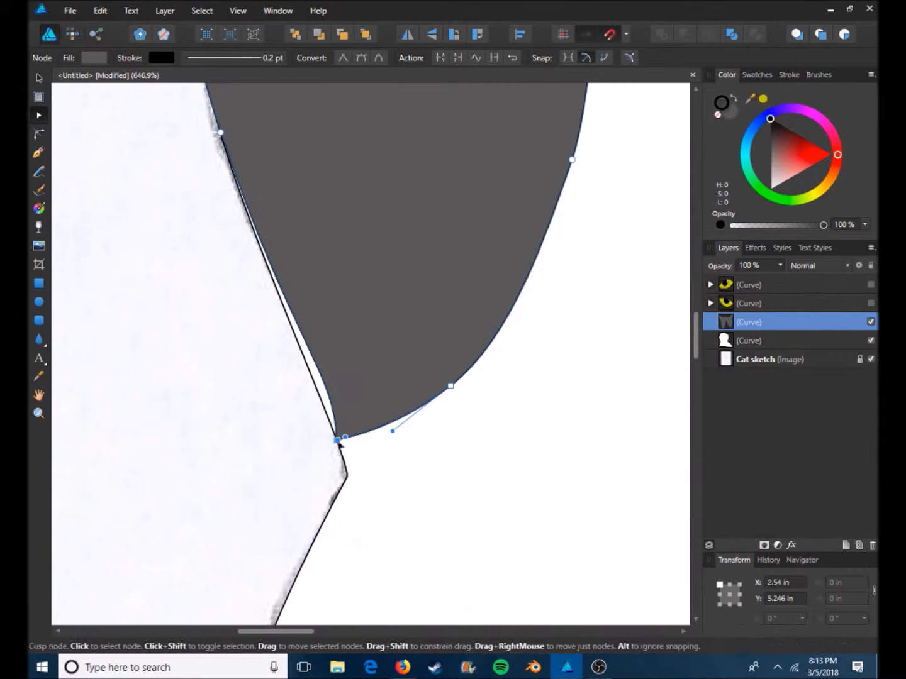
pyautogui.moveTo(348, 443); pyautogui.dragTo(344, 303)
pyautogui.hscroll(5, 319, 368)
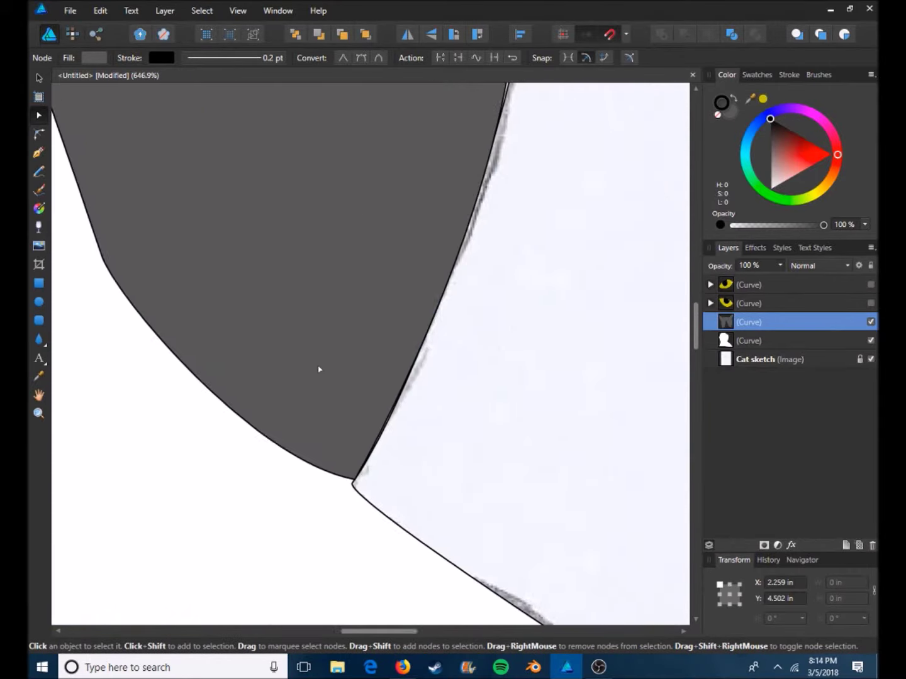
pyautogui.scroll(3, 302, 559)
pyautogui.scroll(2, 395, 171)
pyautogui.scroll(2, 194, 128)
pyautogui.scroll(-3, 517, 304)
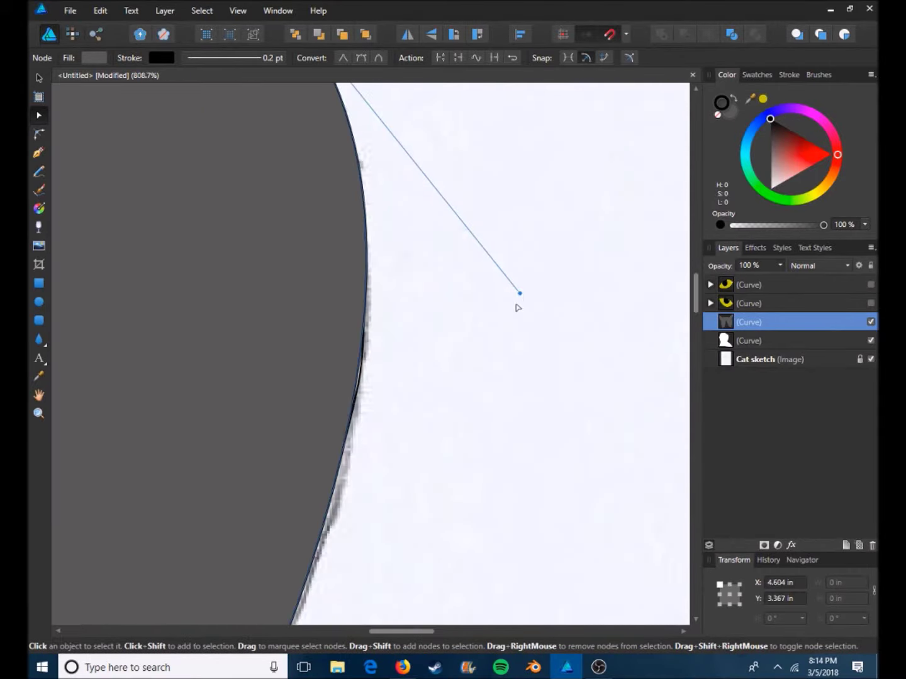
pyautogui.scroll(-3, 374, 359)
pyautogui.scroll(2, 350, 379)
pyautogui.scroll(1, 350, 379)
pyautogui.scroll(-3, 403, 365)
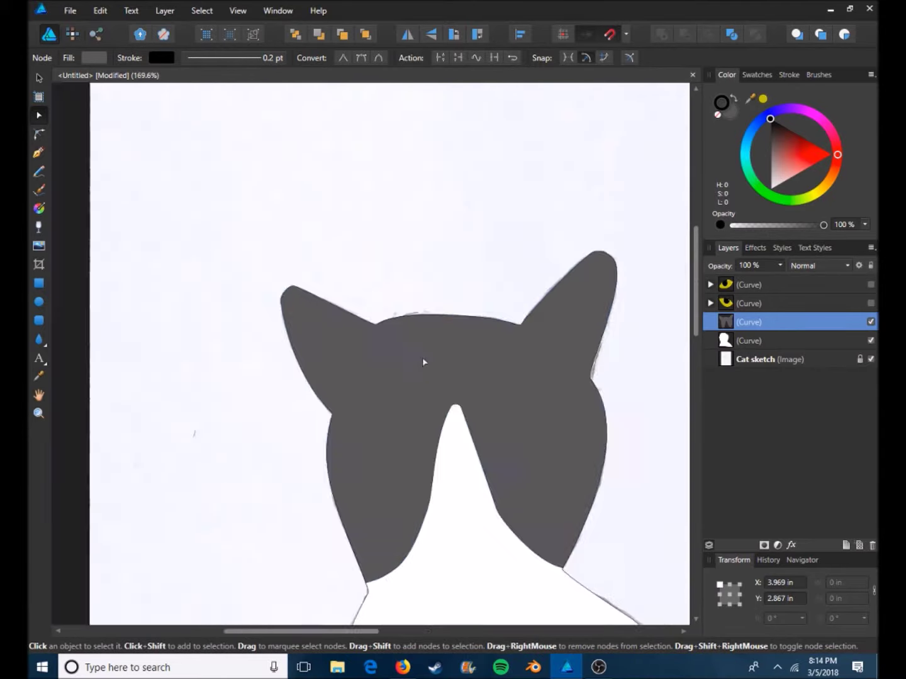
pyautogui.scroll(3, 423, 359)
pyautogui.scroll(-3, 380, 316)
# Hide the fur shapes and start a muzzle curve with a black 0.1 pt outline.
pyautogui.press('p')
pyautogui.click(870, 321)
pyautogui.click(870, 341)
pyautogui.scroll(2, 314, 390)
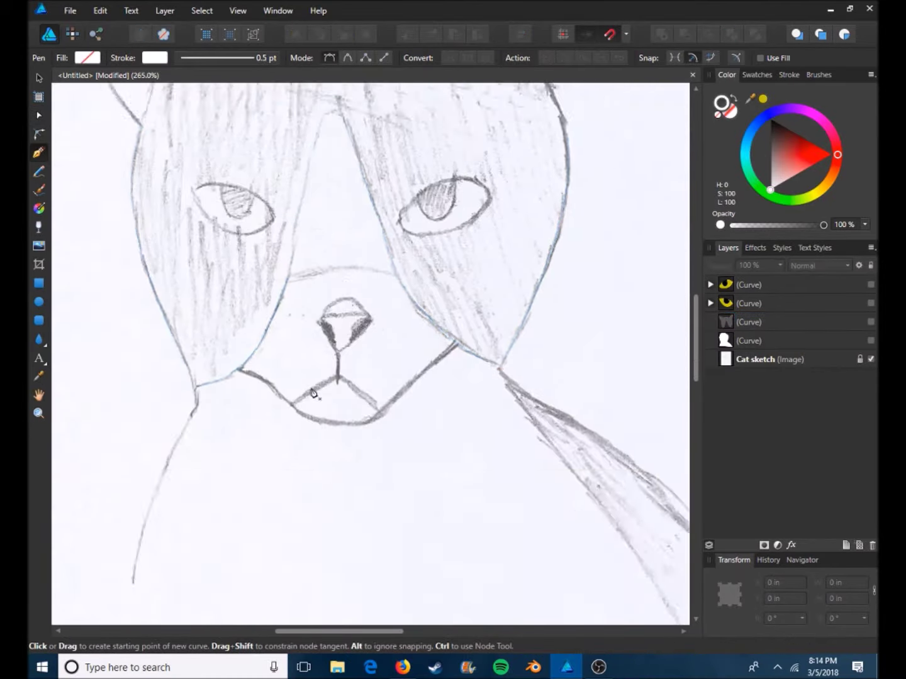
pyautogui.scroll(2, 314, 389)
pyautogui.click(151, 357)
pyautogui.moveTo(287, 444); pyautogui.dragTo(369, 523)
pyautogui.click(771, 120)
pyautogui.click(217, 57)
# Trace the muzzle through the chin junction and fur edge across the forehead.
pyautogui.scroll(-3, 378, 314)
pyautogui.click(434, 314)
pyautogui.hscroll(3, 522, 228)
pyautogui.scroll(2, 522, 228)
pyautogui.click(870, 340)
pyautogui.hscroll(-3, 393, 398)
pyautogui.moveTo(506, 267); pyautogui.dragTo(542, 235)
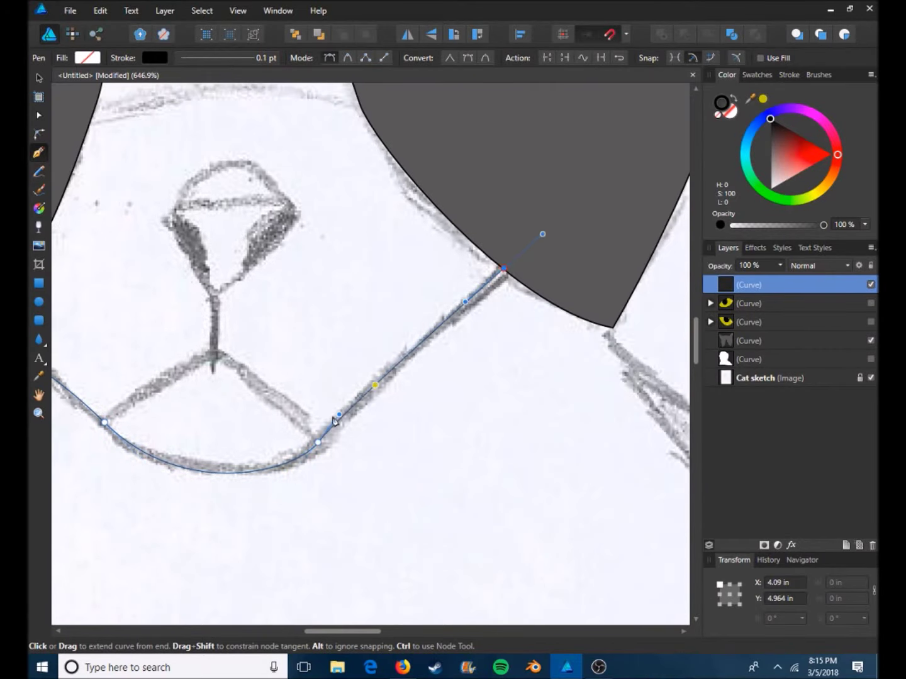
pyautogui.scroll(2, 492, 277)
pyautogui.scroll(-2, 492, 276)
pyautogui.scroll(2, 493, 276)
pyautogui.hscroll(-3, 515, 319)
pyautogui.click(577, 270)
pyautogui.moveTo(263, 286); pyautogui.dragTo(247, 295)
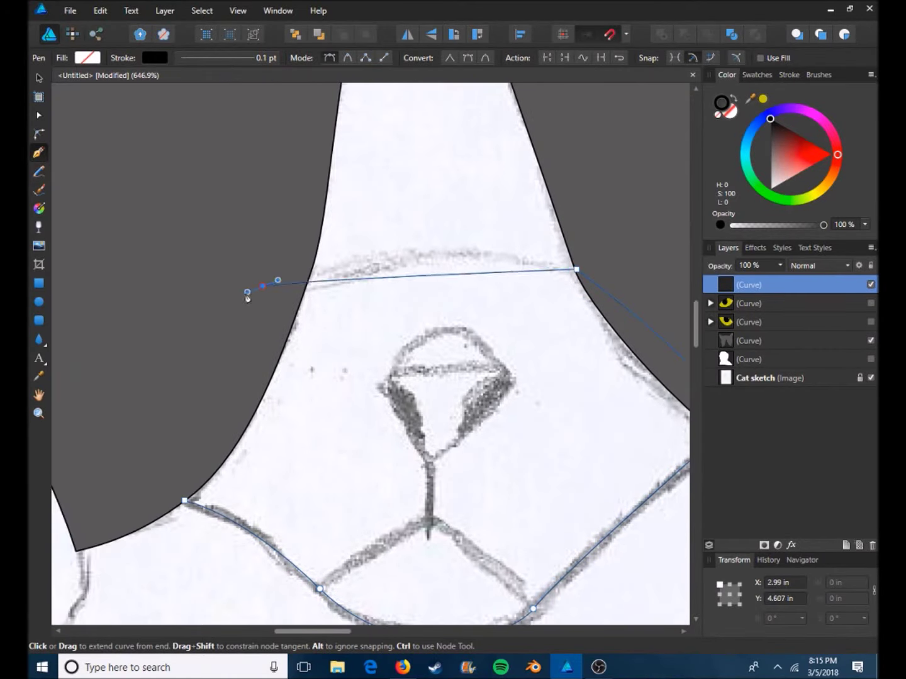
# Smooth the top curve of the traced muzzle.
pyautogui.press('a')
pyautogui.moveTo(413, 238); pyautogui.dragTo(440, 236)
pyautogui.press('p')
pyautogui.scroll(-1, 235, 541)
pyautogui.hscroll(-1, 235, 541)
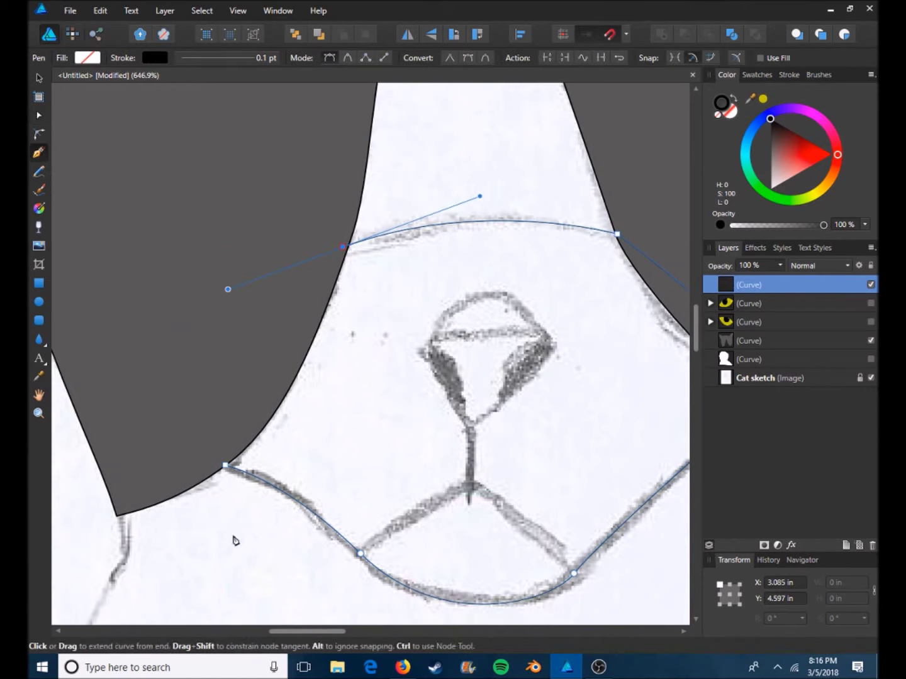
pyautogui.hscroll(3, 331, 512)
# Enable an Outer Shadow layer effect on the muzzle curve.
pyautogui.click(873, 363)
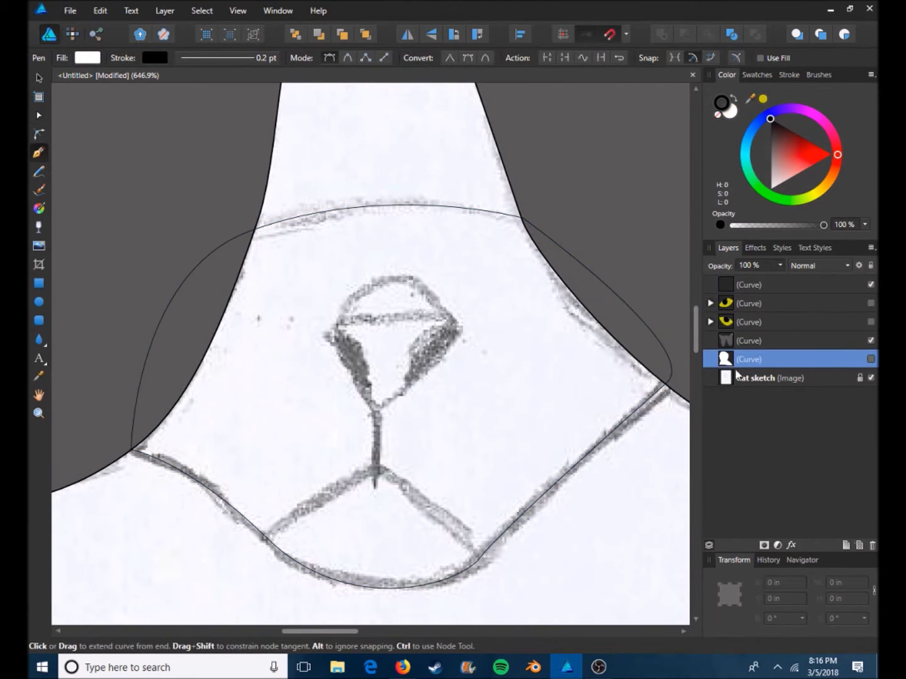
pyautogui.click(749, 284)
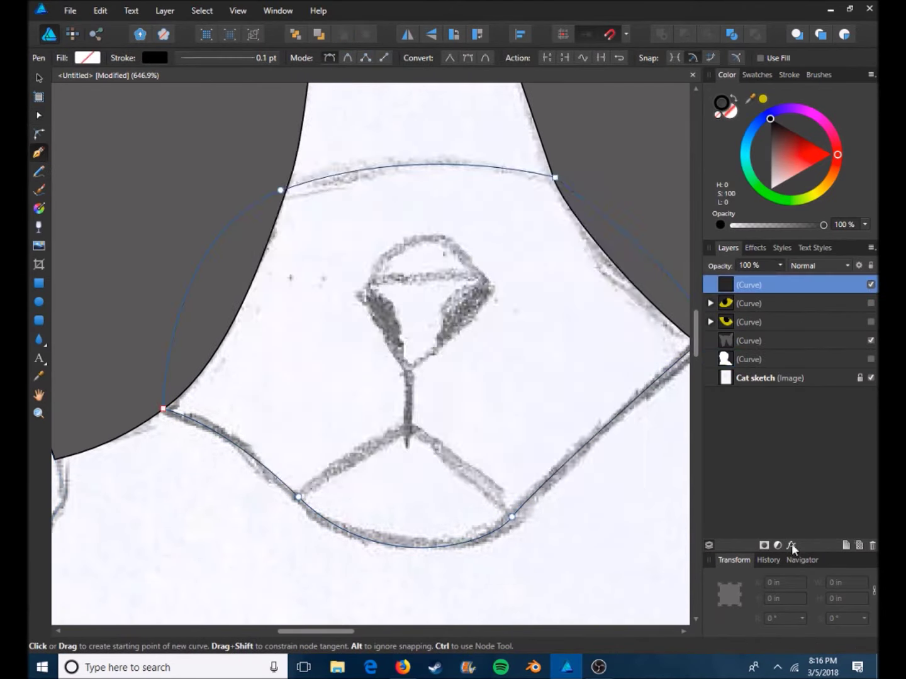
pyautogui.click(791, 545)
pyautogui.click(523, 171)
pyautogui.click(824, 195)
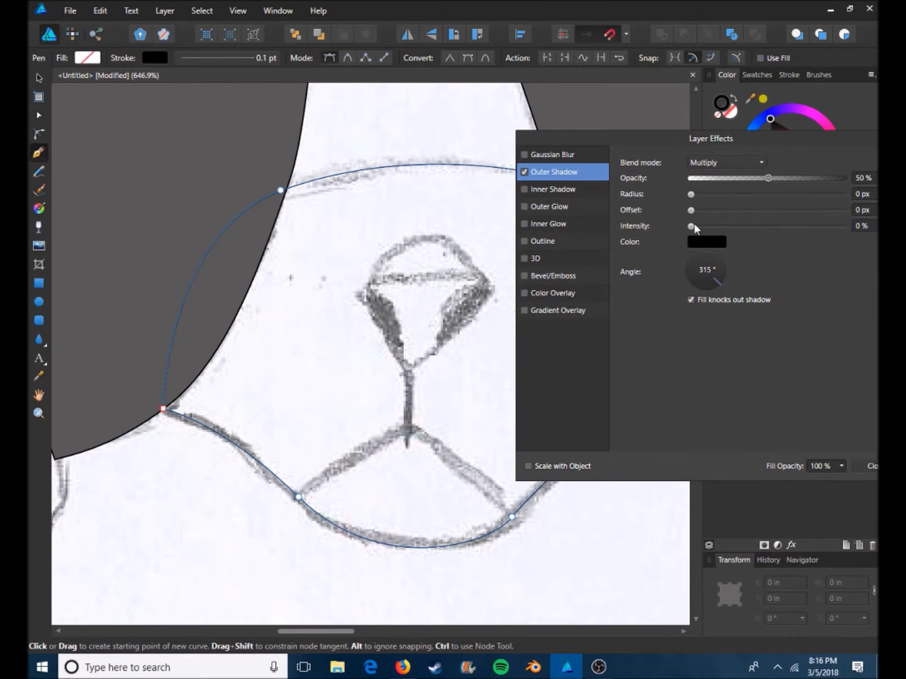
# Set the muzzle's Outer Shadow to angle 0°, radius about 6 px, intensity about 75%.
pyautogui.moveTo(818, 199); pyautogui.dragTo(811, 195)
pyautogui.moveTo(690, 226)
pyautogui.mouseDown()
pyautogui.moveTo(838, 226)
pyautogui.moveTo(691, 226)
pyautogui.mouseUp()
pyautogui.moveTo(691, 210); pyautogui.dragTo(755, 210)
pyautogui.moveTo(717, 285); pyautogui.dragTo(732, 280)
pyautogui.moveTo(691, 226)
pyautogui.mouseDown()
pyautogui.moveTo(836, 226)
pyautogui.moveTo(729, 195)
pyautogui.mouseUp()
pyautogui.moveTo(846, 225); pyautogui.dragTo(811, 226)
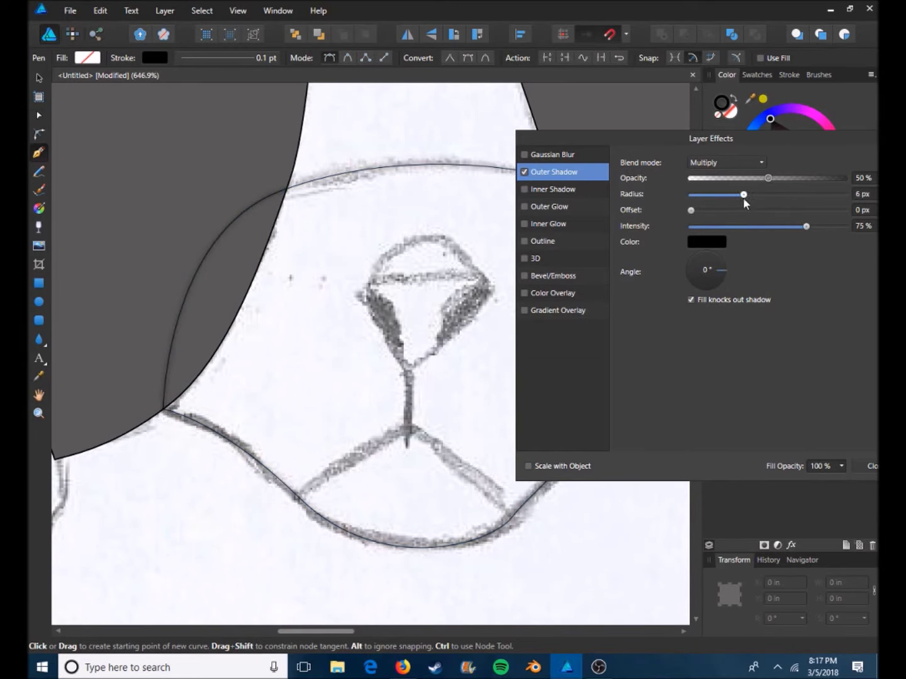
pyautogui.click(870, 467)
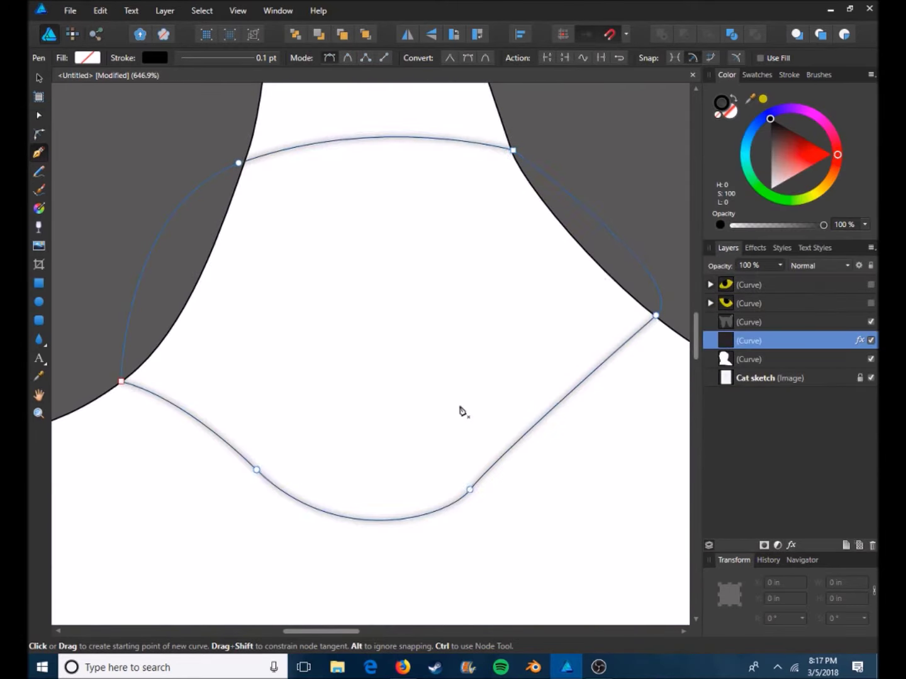
pyautogui.hotkey('ctrl', 'd')
pyautogui.scroll(3, 332, 434)
pyautogui.scroll(-1, 233, 466)
pyautogui.scroll(1, 232, 465)
# Draw the mouth line as a light pink 0.8 pt stroke and move it lower in the layer stack.
pyautogui.click(185, 485)
pyautogui.click(356, 381)
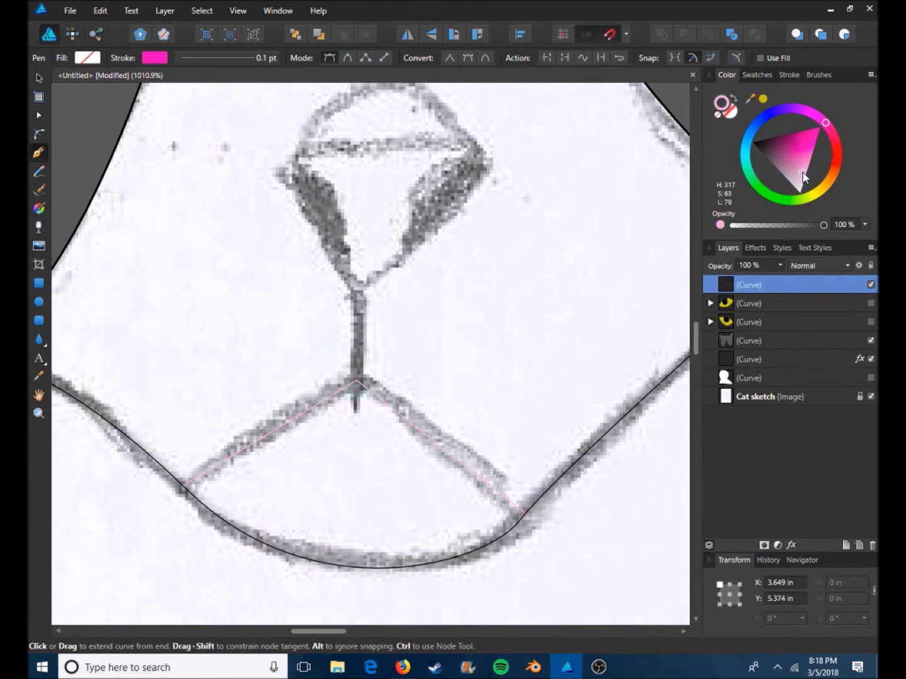
pyautogui.moveTo(803, 179); pyautogui.dragTo(797, 167)
pyautogui.click(217, 57)
pyautogui.scroll(-3, 421, 344)
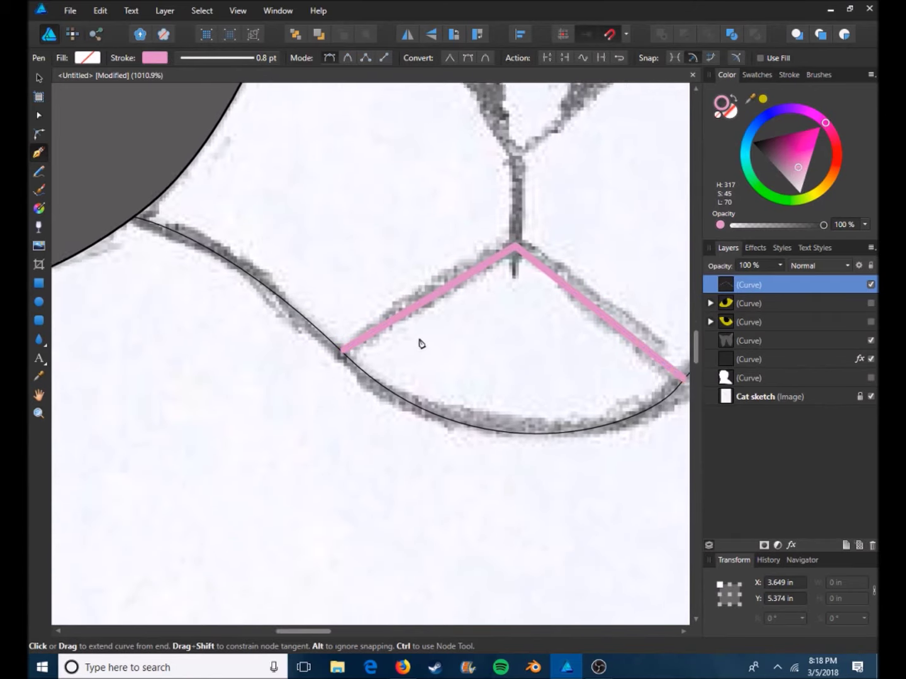
pyautogui.moveTo(748, 285); pyautogui.dragTo(748, 368)
pyautogui.hotkey('ctrl', 'd')
pyautogui.hscroll(3, 371, 266)
# Check the mouth line's nodes, then draw the nose outline curving up from the mouth.
pyautogui.press('a')
pyautogui.click(370, 266)
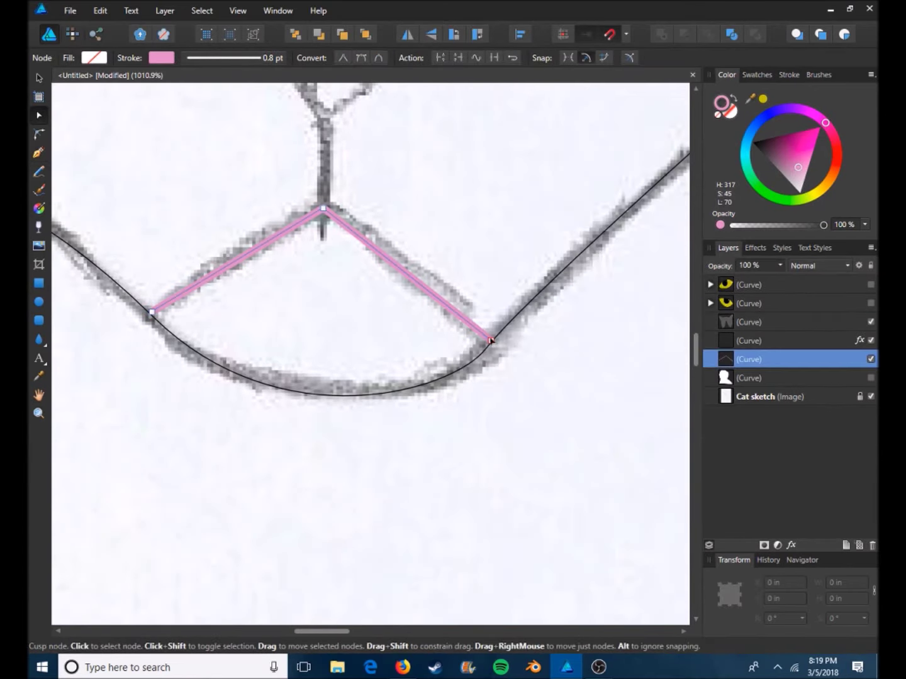
pyautogui.scroll(3, 393, 423)
pyautogui.scroll(3, 393, 423)
pyautogui.hscroll(2, 377, 384)
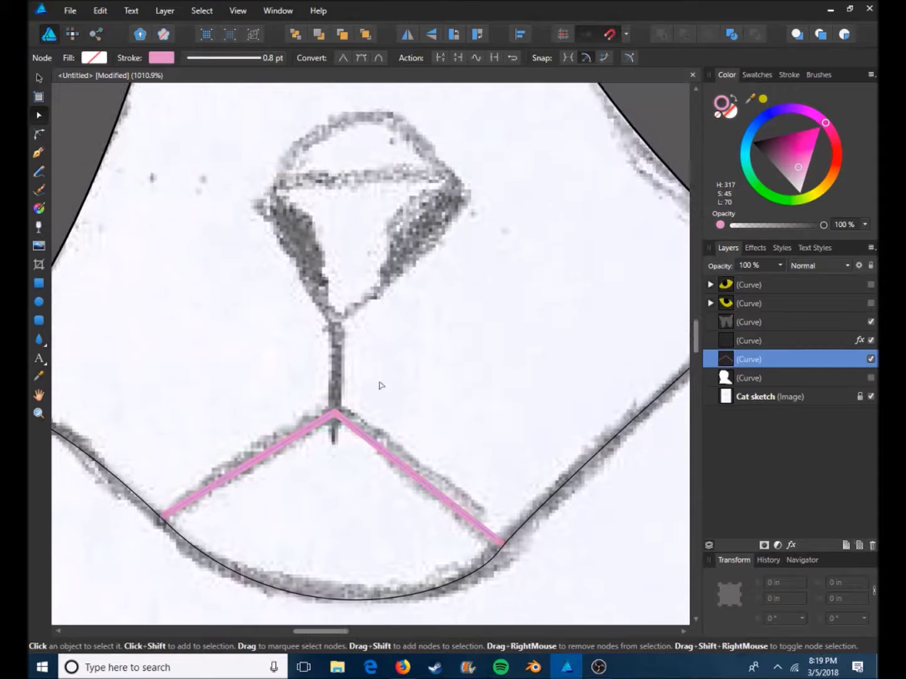
pyautogui.press('p')
pyautogui.hotkey('ctrl', 'd')
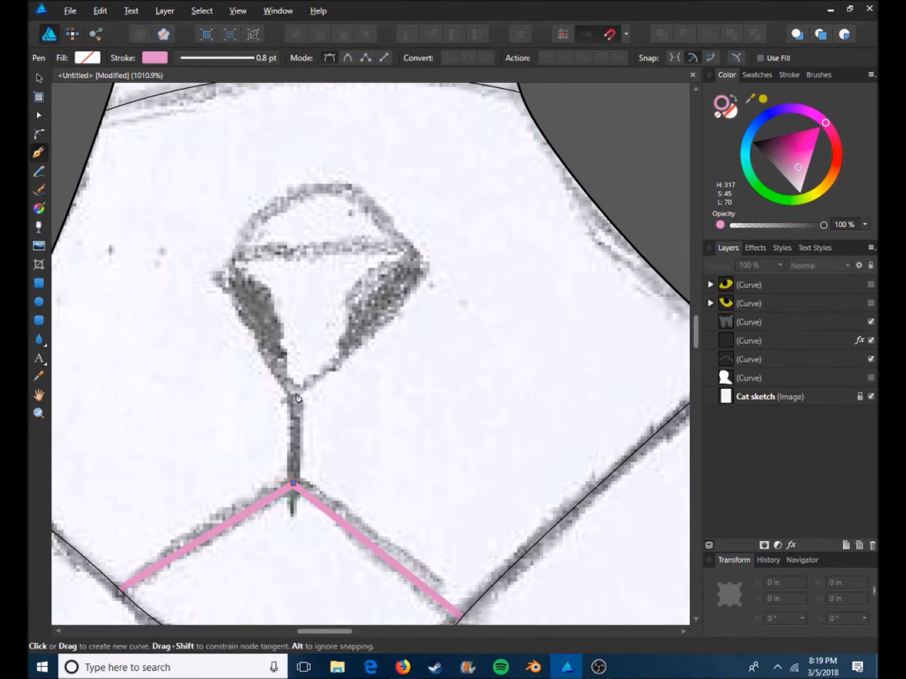
pyautogui.click(297, 393)
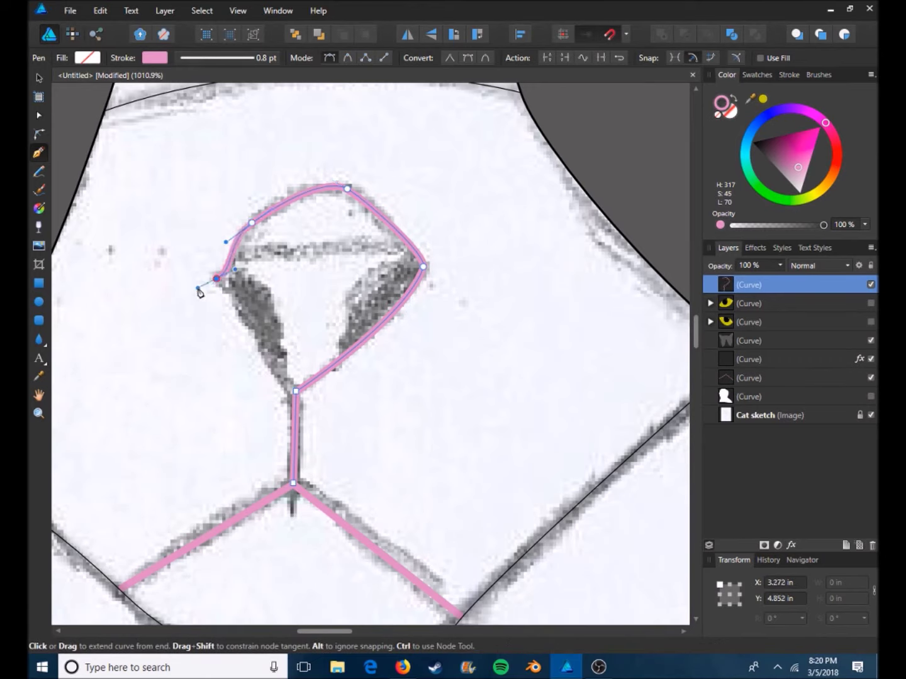
pyautogui.moveTo(252, 222); pyautogui.dragTo(318, 188)
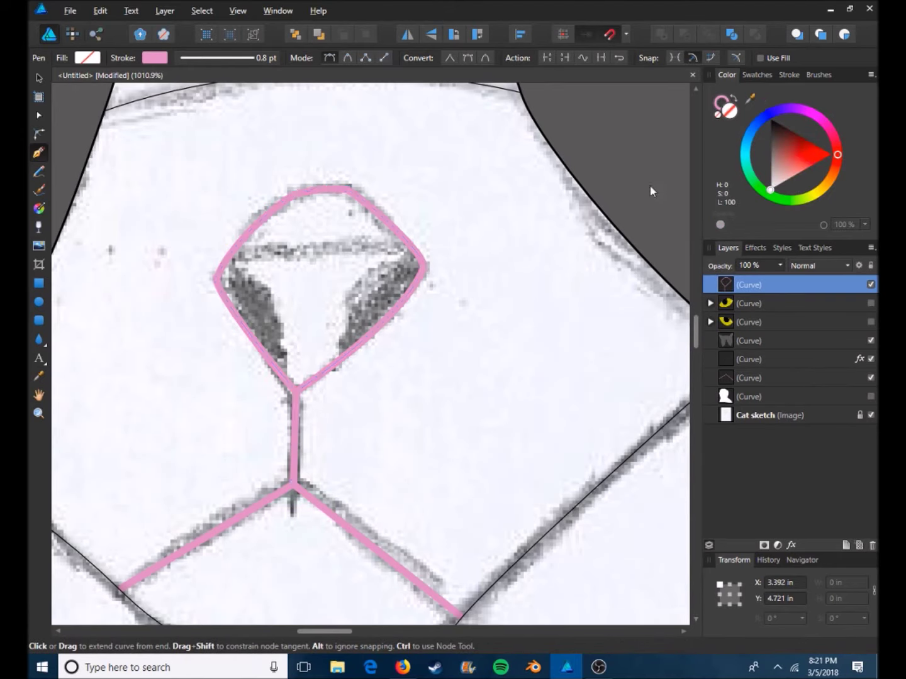
# Fill the nose curve pink and draw a tilted narrow ellipse for the left nostril.
pyautogui.click(722, 104)
pyautogui.click(37, 301)
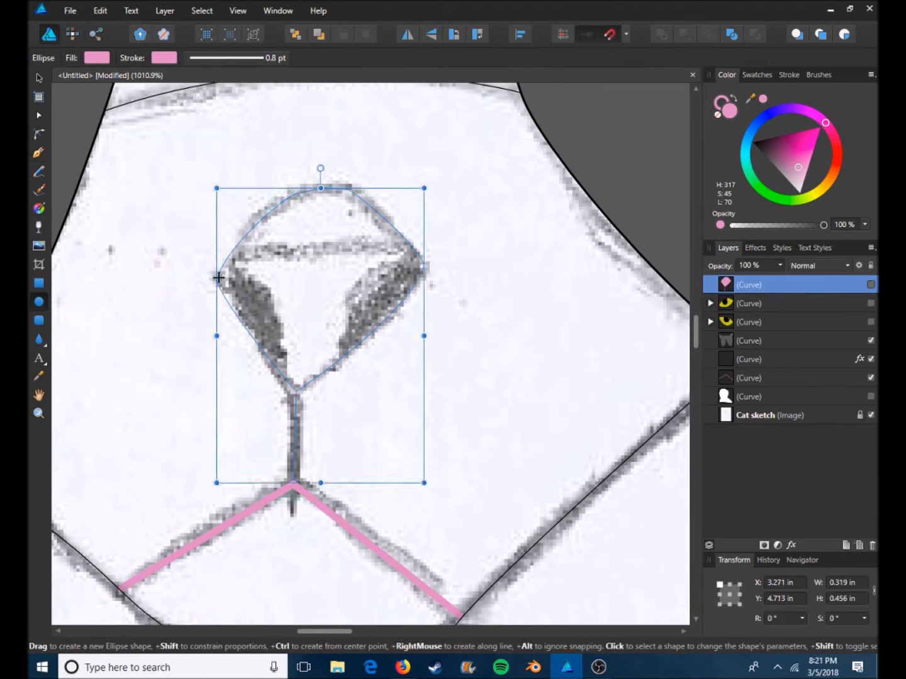
pyautogui.moveTo(221, 278)
pyautogui.mouseDown()
pyautogui.moveTo(239, 354)
pyautogui.moveTo(218, 262)
pyautogui.mouseUp()
pyautogui.press('v')
pyautogui.moveTo(230, 314); pyautogui.dragTo(254, 312)
pyautogui.moveTo(280, 354); pyautogui.dragTo(281, 352)
# Widen the left nostril, then duplicate it and tilt the copy over the right nostril.
pyautogui.click(268, 296)
pyautogui.click(251, 316)
pyautogui.moveTo(251, 314); pyautogui.dragTo(371, 299)
pyautogui.moveTo(336, 246); pyautogui.dragTo(434, 247)
pyautogui.moveTo(362, 302); pyautogui.dragTo(373, 294)
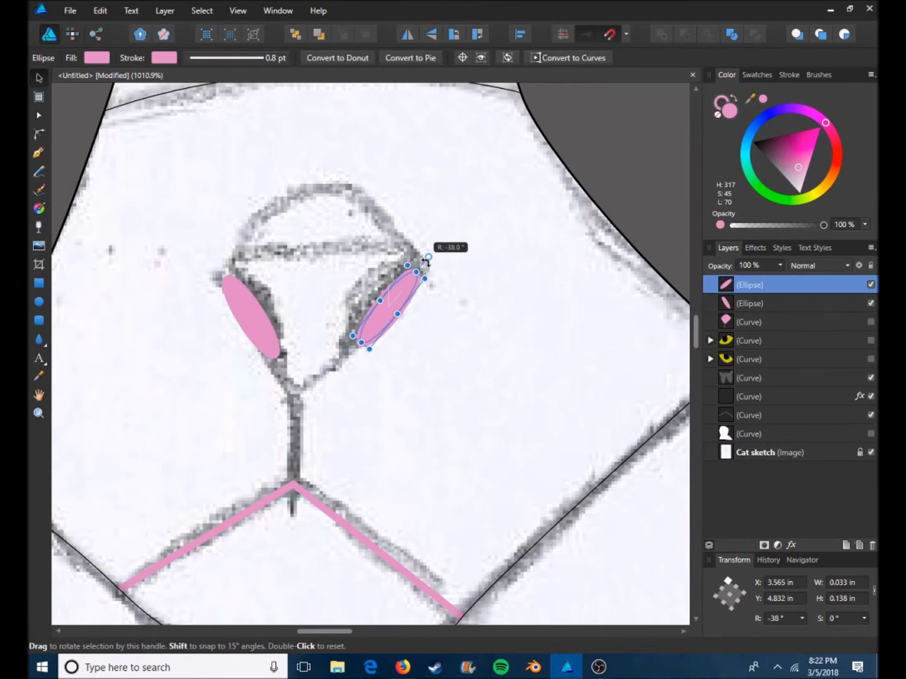
# Give both nostrils a darker muted-pink fill with no stroke.
pyautogui.click(749, 320)
pyautogui.click(260, 325)
pyautogui.click(493, 222)
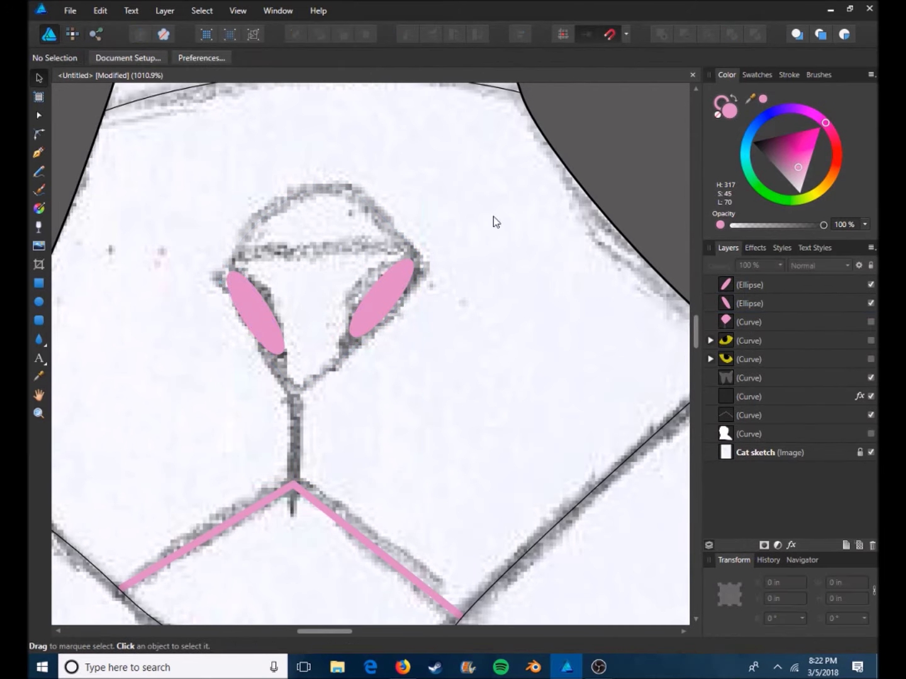
pyautogui.click(256, 311)
pyautogui.keyDown('shift'); pyautogui.click(381, 299); pyautogui.keyUp('shift')
pyautogui.moveTo(786, 159); pyautogui.dragTo(785, 165)
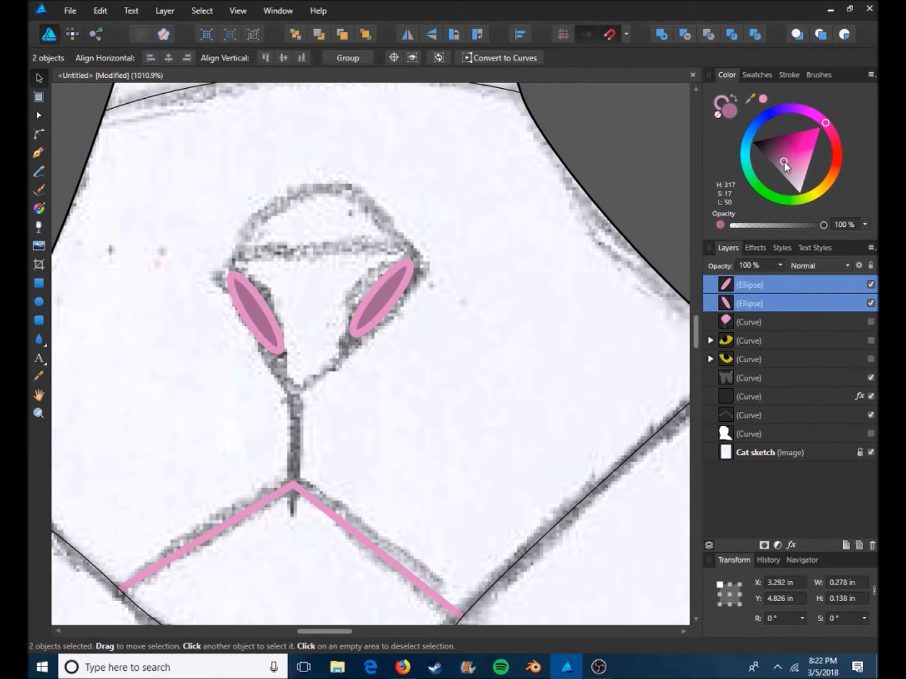
pyautogui.click(720, 108)
pyautogui.click(871, 321)
# Adjust the right nostril's size, undoing the accidental changes.
pyautogui.click(376, 293)
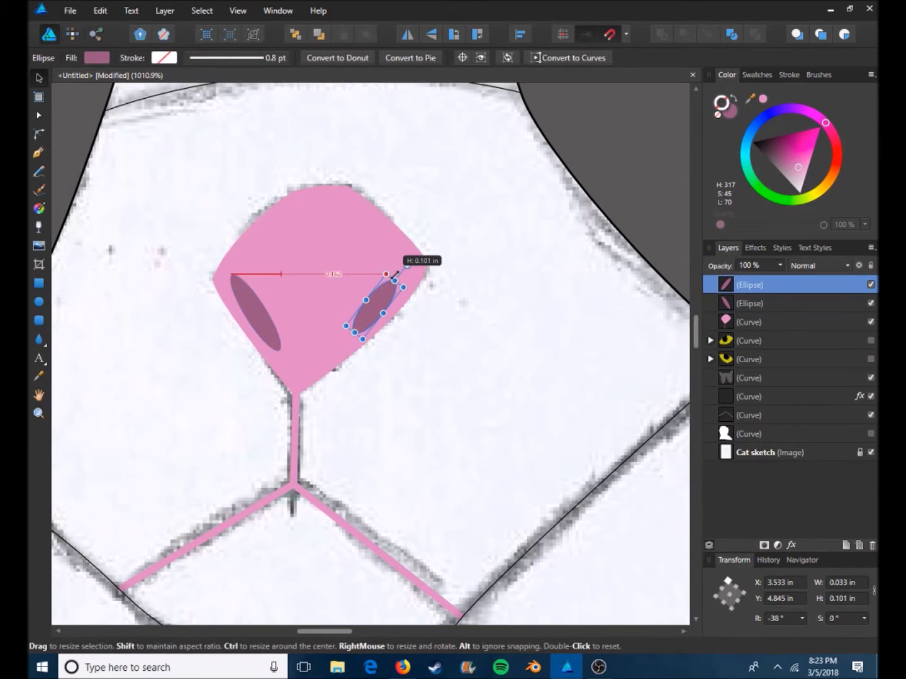
pyautogui.click(252, 309)
pyautogui.click(382, 308)
pyautogui.hotkey('ctrl', 'z')
pyautogui.hotkey('ctrl', 'z')
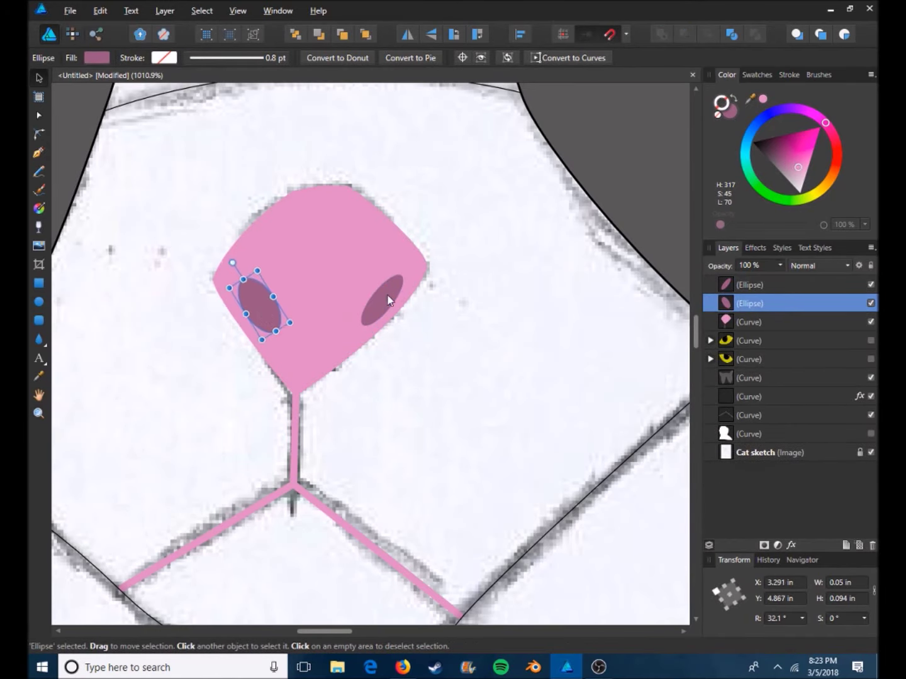
pyautogui.hotkey('ctrl', 'z')
pyautogui.hotkey('ctrl', 'z')
pyautogui.hotkey('ctrl', 'shift', 'z')
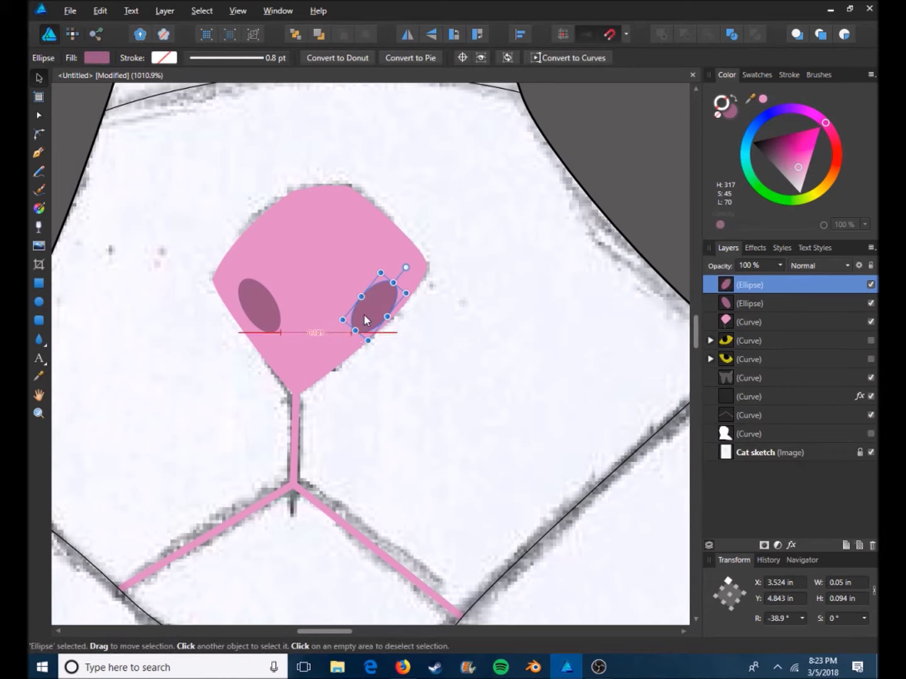
pyautogui.hotkey('ctrl', 'd')
# Raise the muzzle's Outer Shadow intensity in Layer Effects.
pyautogui.scroll(-3, 393, 405)
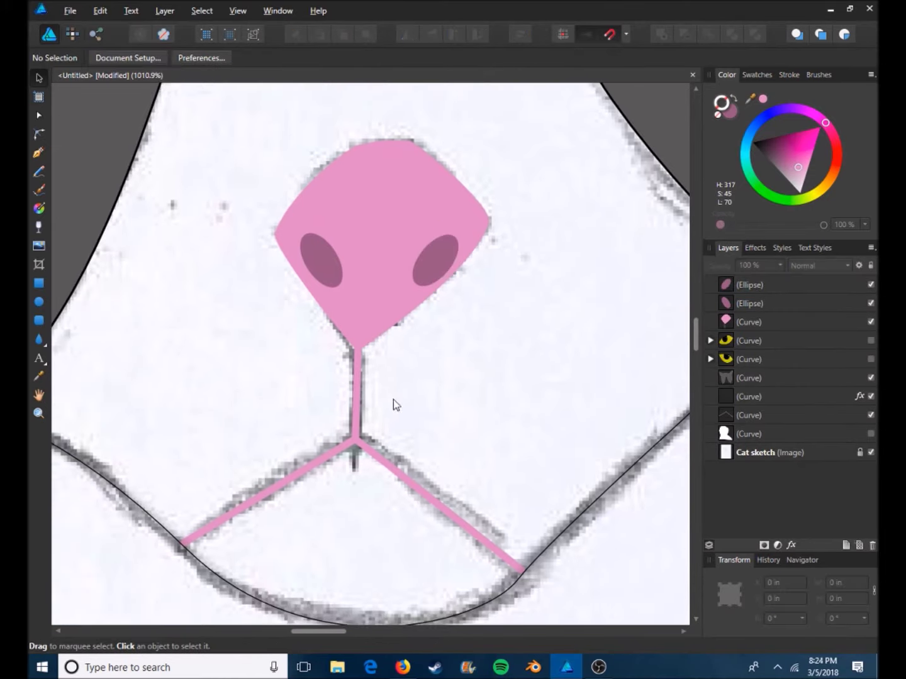
pyautogui.scroll(-5, 385, 375)
pyautogui.scroll(3, 386, 376)
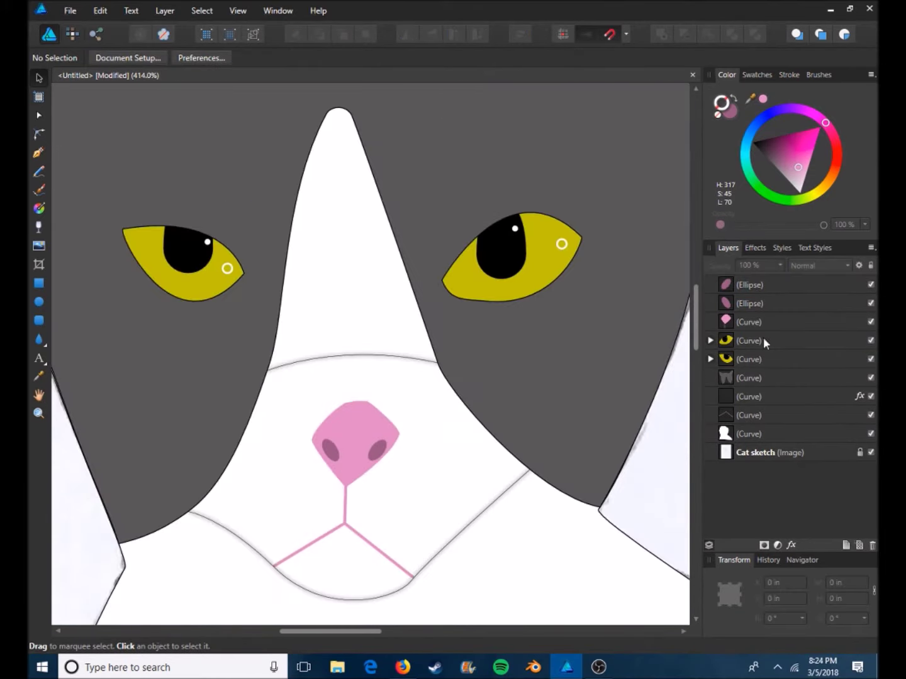
pyautogui.click(860, 396)
pyautogui.moveTo(805, 225); pyautogui.dragTo(829, 228)
pyautogui.click(872, 466)
pyautogui.scroll(-3, 553, 348)
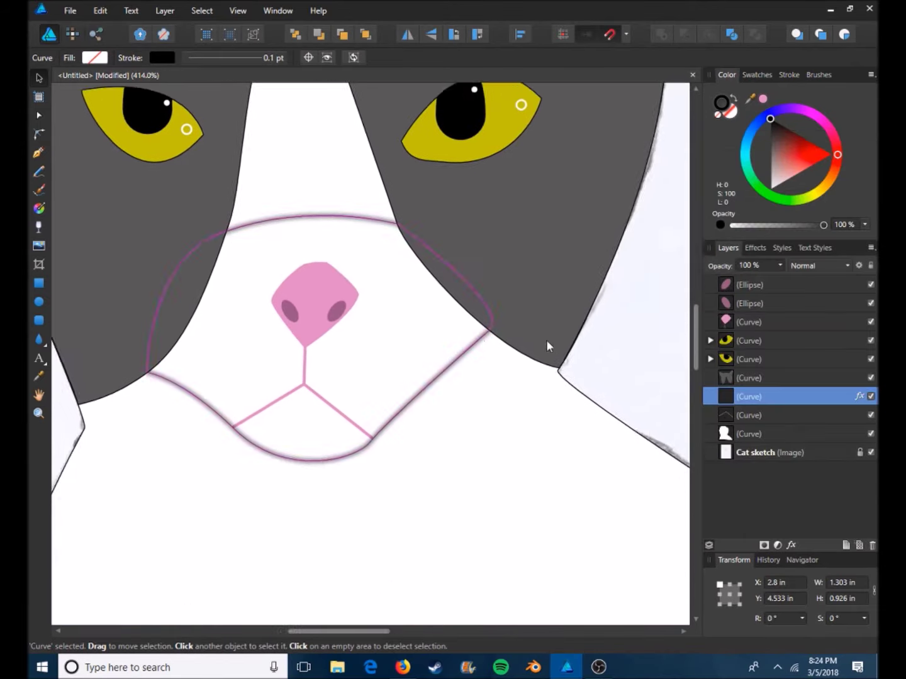
# Hide the grey head, another traced layer and both eyes to expose the sketch.
pyautogui.hotkey('ctrl', 'd')
pyautogui.click(871, 378)
pyautogui.click(871, 396)
pyautogui.scroll(2, 479, 536)
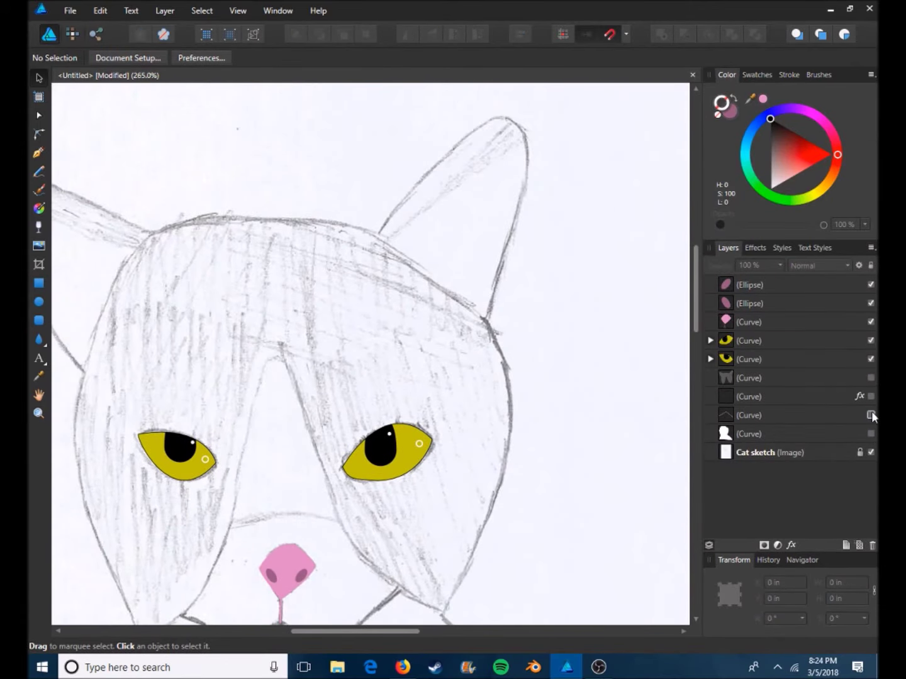
pyautogui.click(871, 359)
pyautogui.click(871, 340)
# Nest the nostrils inside the nose curve and the nose inside the fx muzzle curve.
pyautogui.click(786, 321)
pyautogui.moveTo(819, 303)
pyautogui.mouseDown()
pyautogui.moveTo(829, 317)
pyautogui.moveTo(749, 315)
pyautogui.moveTo(792, 361)
pyautogui.mouseUp()
pyautogui.scroll(5, 409, 480)
pyautogui.click(710, 285)
pyautogui.scroll(-3, 589, 419)
pyautogui.click(710, 340)
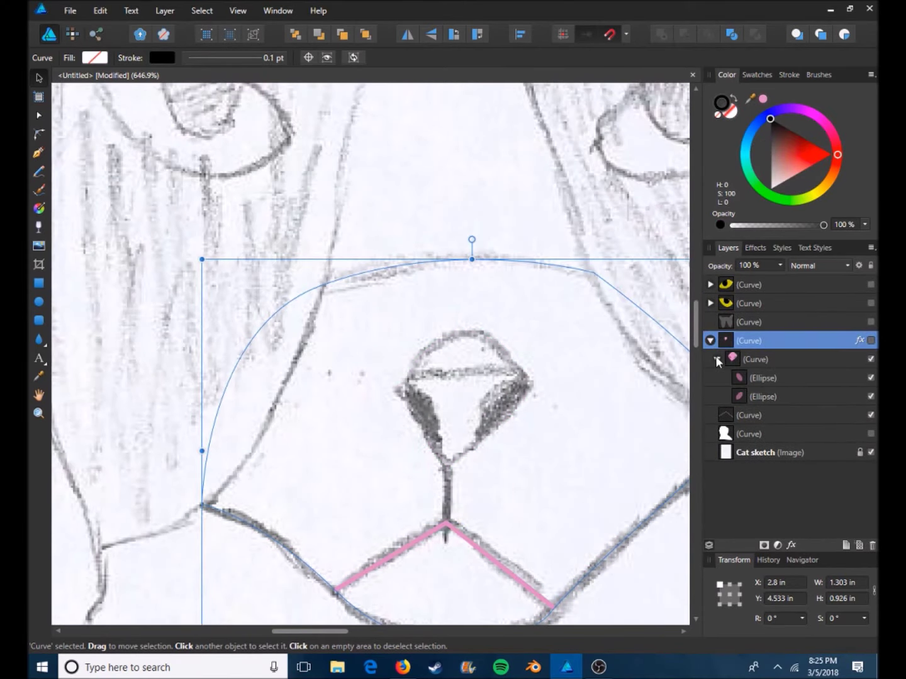
pyautogui.hscroll(3, 415, 420)
pyautogui.hotkey('ctrl', 'd')
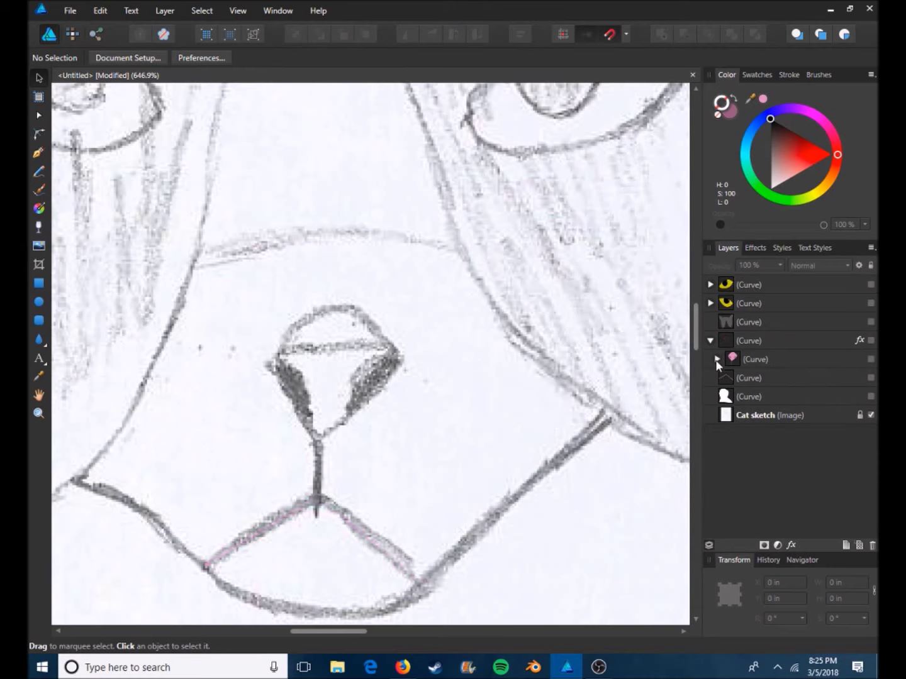
pyautogui.click(710, 341)
pyautogui.scroll(5, 480, 289)
pyautogui.scroll(5, 377, 314)
# Pen-trace a shading shape along the right ear's edge and adjust its nodes to the sketch.
pyautogui.press('p')
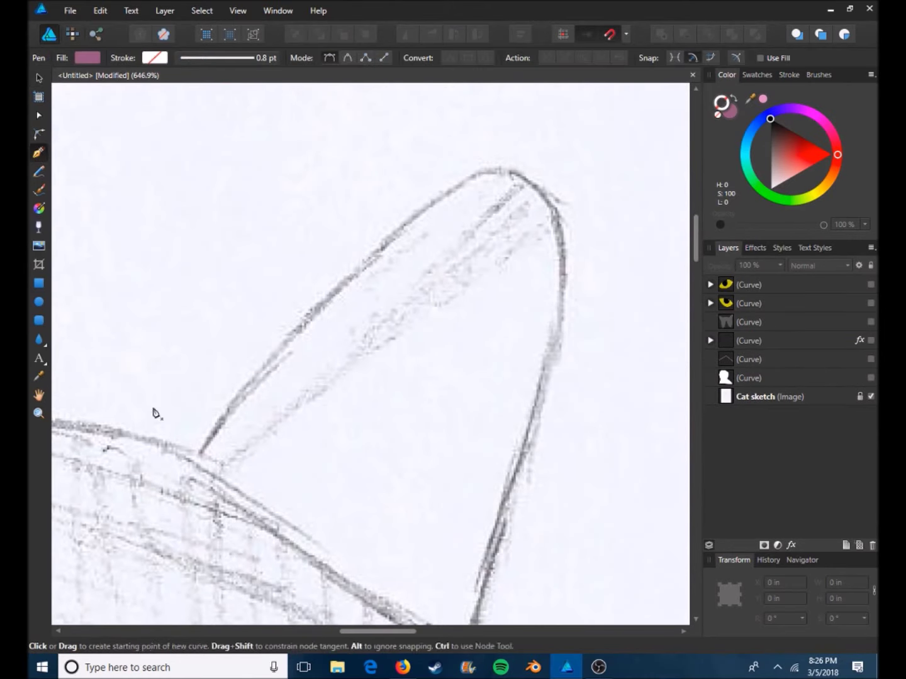
pyautogui.click(542, 135)
pyautogui.click(184, 407)
pyautogui.moveTo(187, 383); pyautogui.dragTo(165, 485)
pyautogui.moveTo(222, 463); pyautogui.dragTo(237, 474)
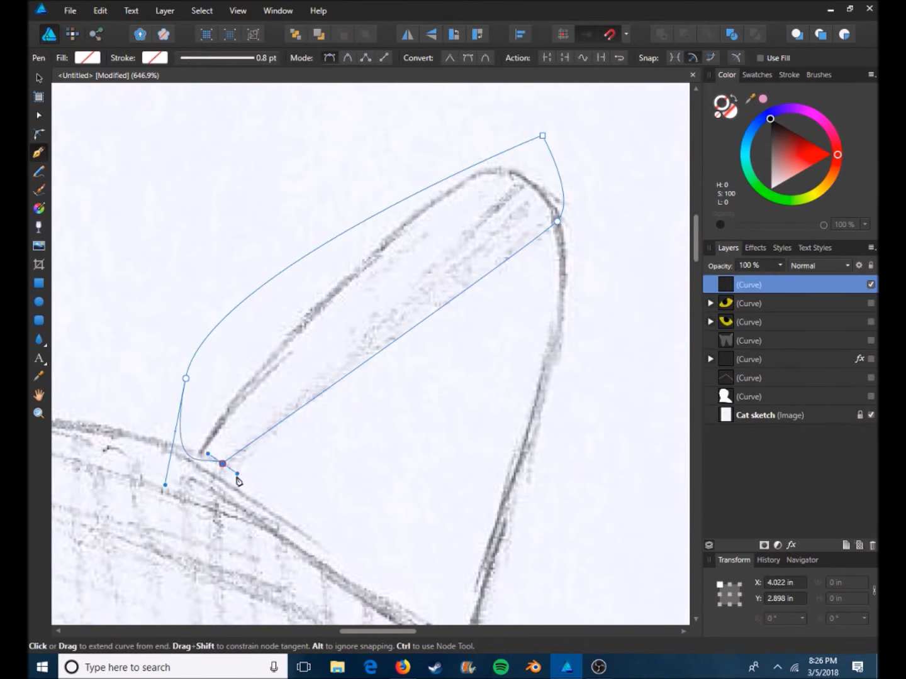
pyautogui.press('a')
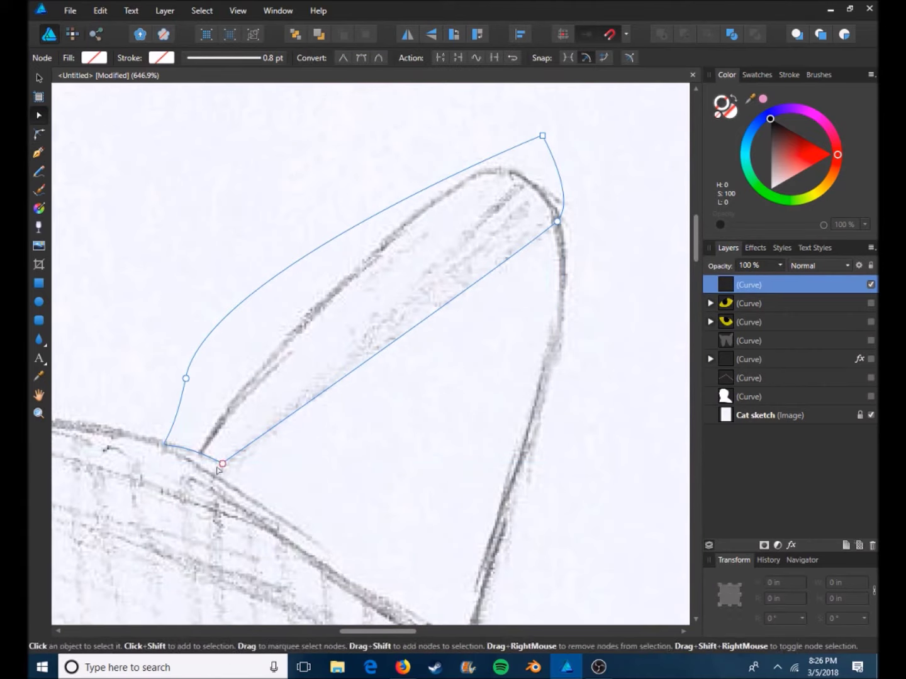
pyautogui.moveTo(223, 464); pyautogui.dragTo(201, 453)
pyautogui.moveTo(557, 221)
pyautogui.mouseDown()
pyautogui.moveTo(554, 207)
pyautogui.moveTo(331, 381)
pyautogui.mouseUp()
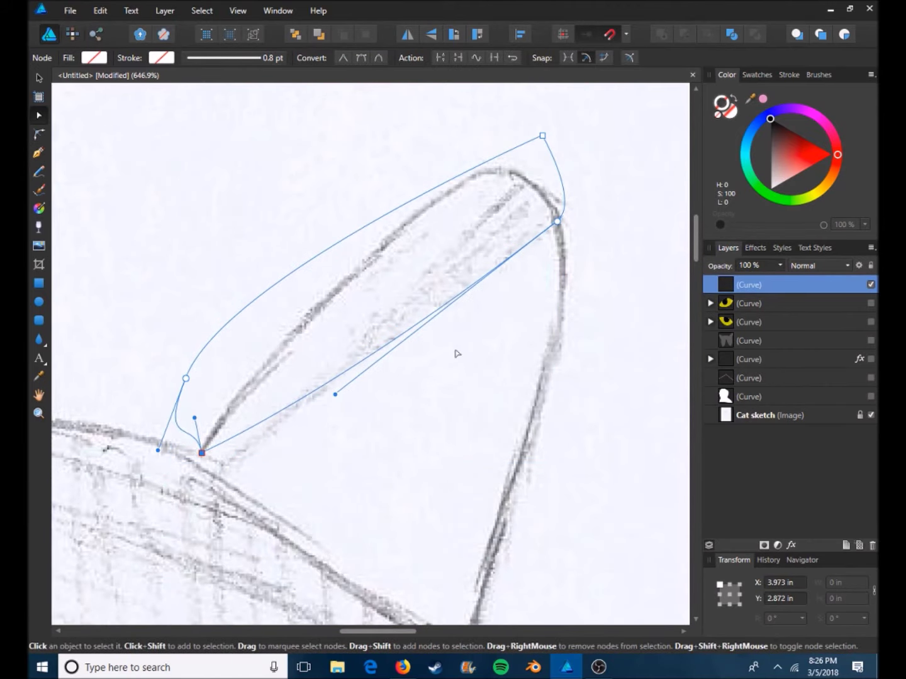
# Turn the ear shading into a 50%-opacity fill clipped inside the grey head shape.
pyautogui.click(871, 341)
pyautogui.click(825, 122)
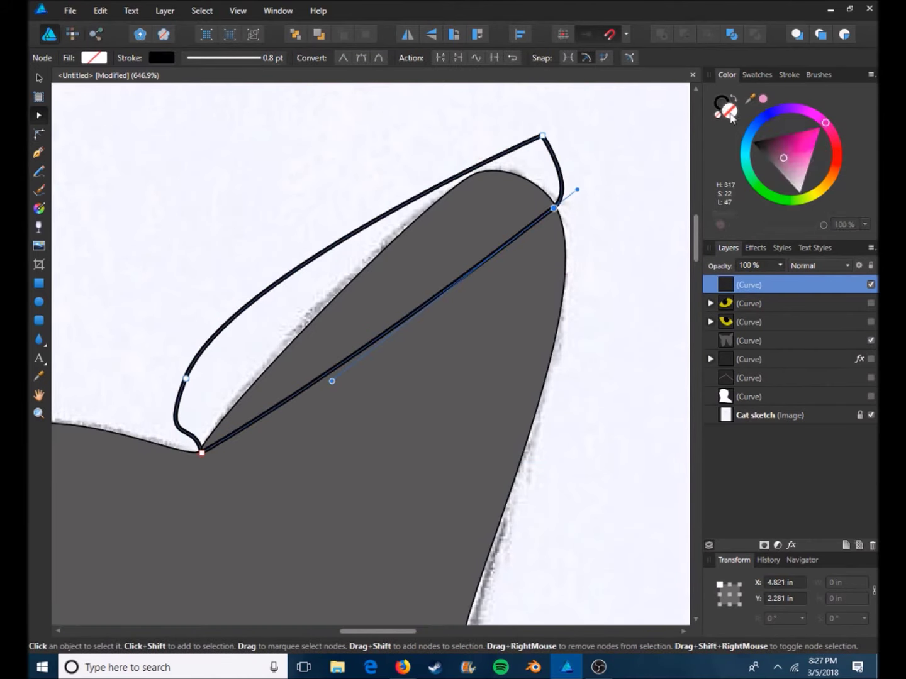
pyautogui.moveTo(805, 151); pyautogui.dragTo(751, 142)
pyautogui.moveTo(818, 225); pyautogui.dragTo(774, 225)
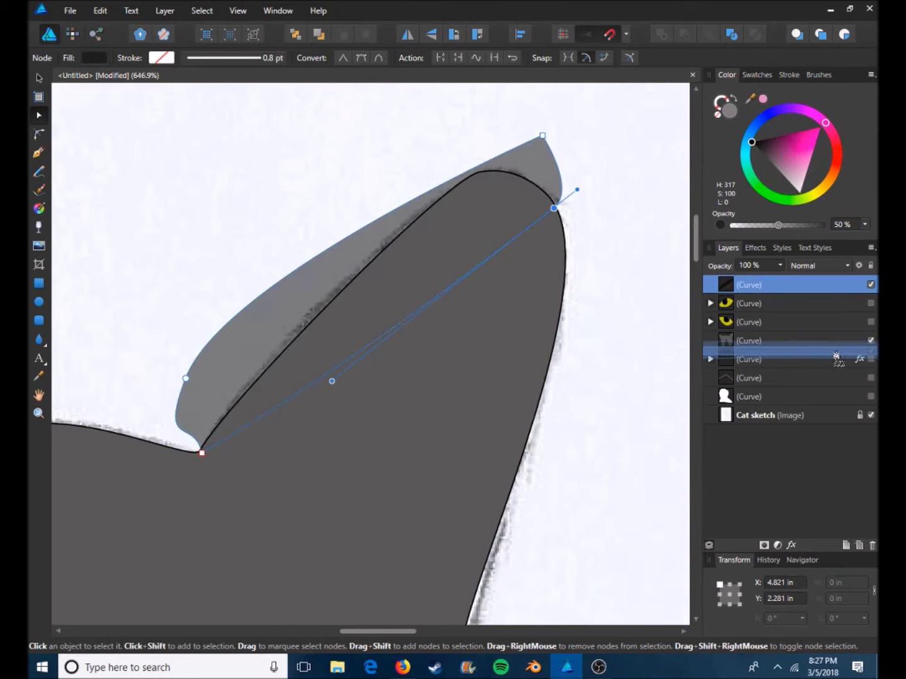
pyautogui.moveTo(748, 284); pyautogui.dragTo(729, 340)
pyautogui.scroll(-5, 484, 282)
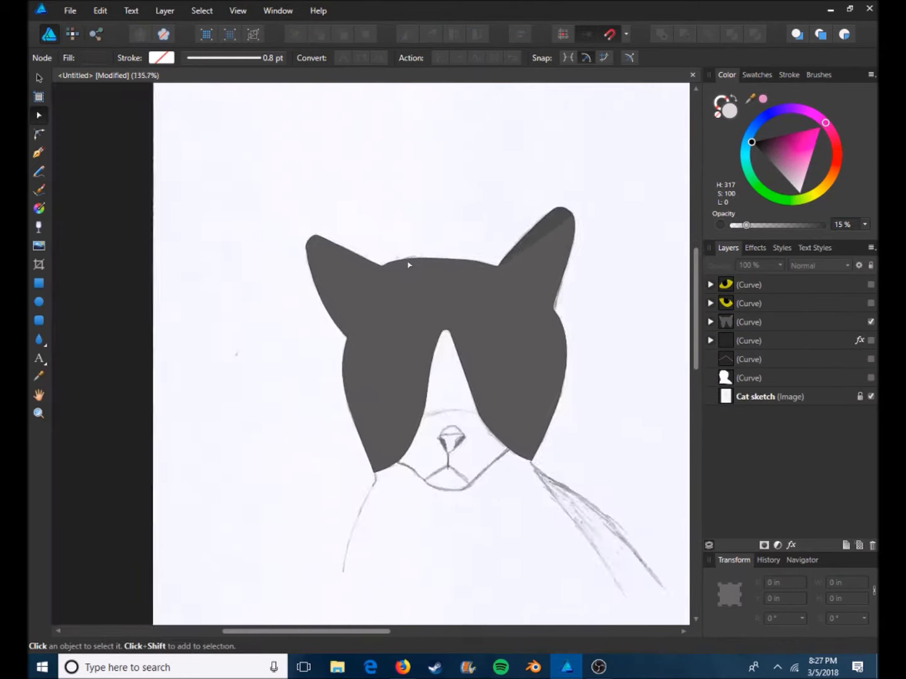
pyautogui.scroll(2, 315, 252)
pyautogui.hscroll(-2, 315, 253)
# Trace a closed shading shape along the left ear and nest it inside the grey head.
pyautogui.press('p')
pyautogui.click(240, 166)
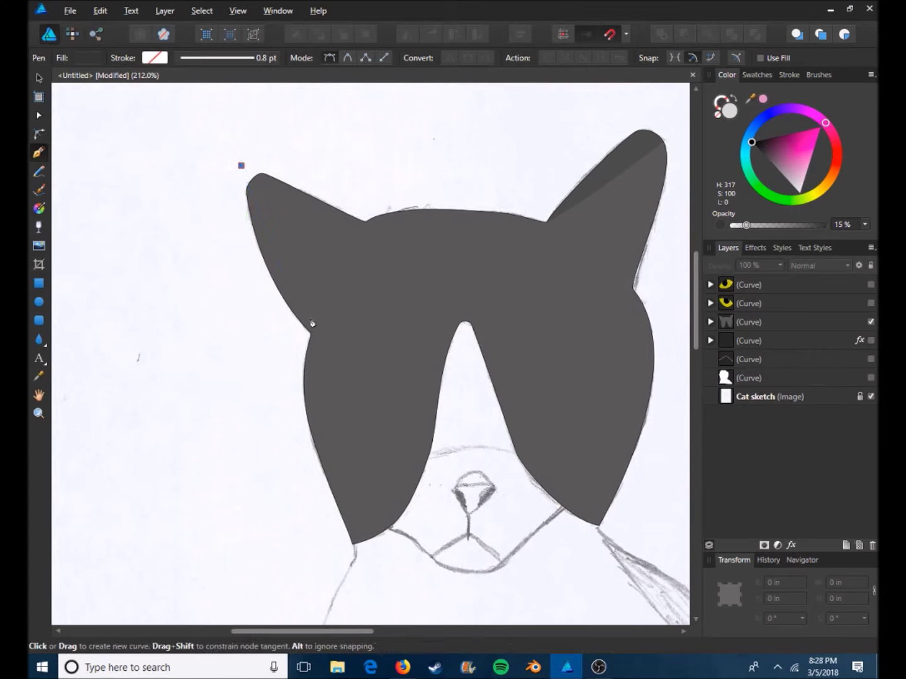
pyautogui.moveTo(306, 327); pyautogui.dragTo(298, 377)
pyautogui.moveTo(241, 323); pyautogui.dragTo(201, 208)
pyautogui.scroll(3, 242, 168)
pyautogui.click(274, 289)
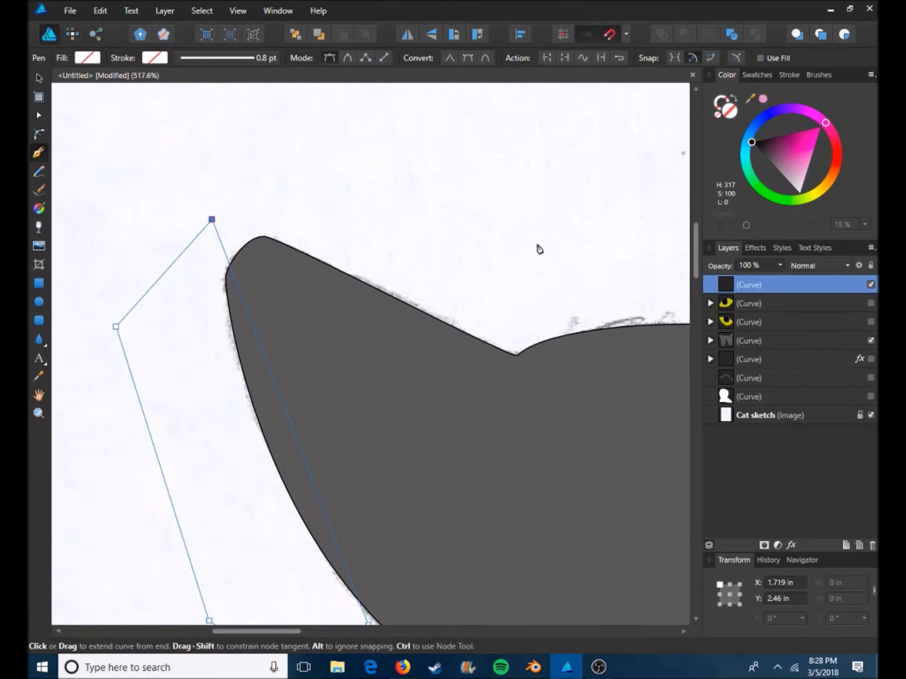
pyautogui.moveTo(749, 285); pyautogui.dragTo(730, 341)
pyautogui.scroll(-4, 309, 330)
pyautogui.scroll(2, 309, 331)
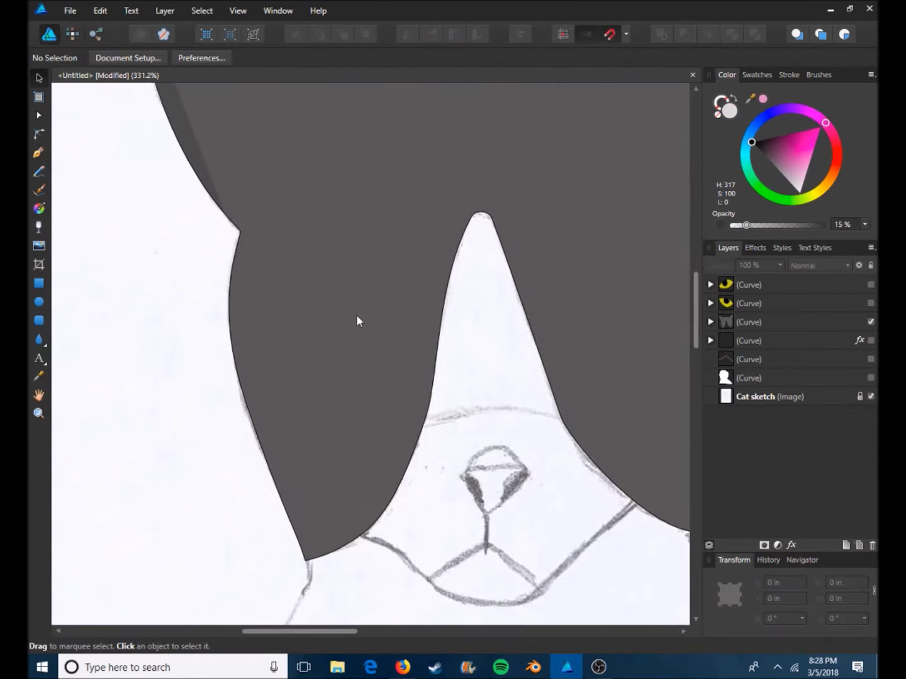
pyautogui.scroll(-4, 358, 319)
# Draw a pen curve along the chest edge and reshape its nodes to follow the sketch.
pyautogui.press('p')
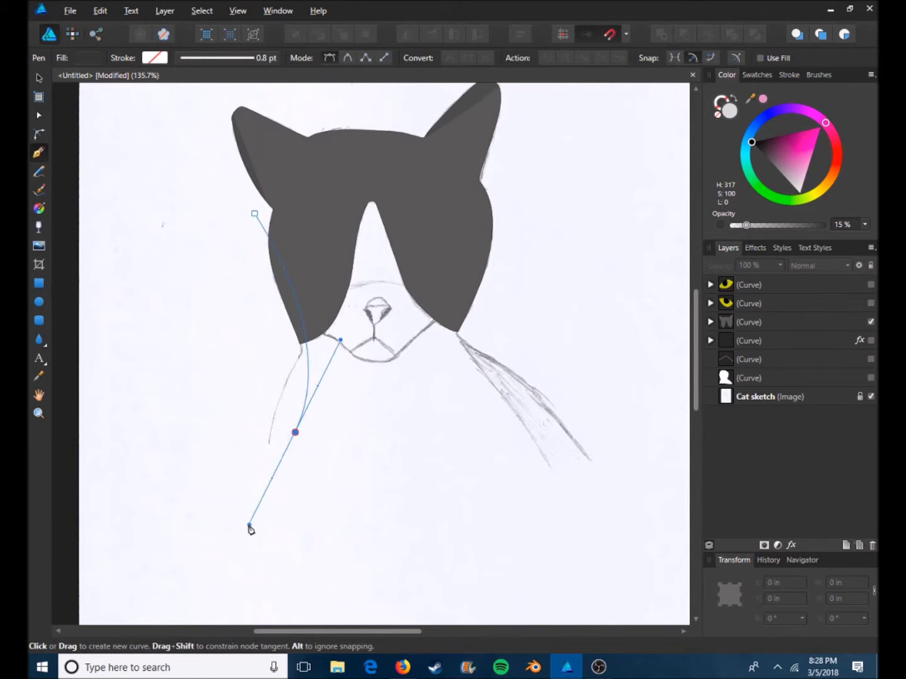
pyautogui.press('v')
pyautogui.press('a')
pyautogui.moveTo(295, 432); pyautogui.dragTo(339, 467)
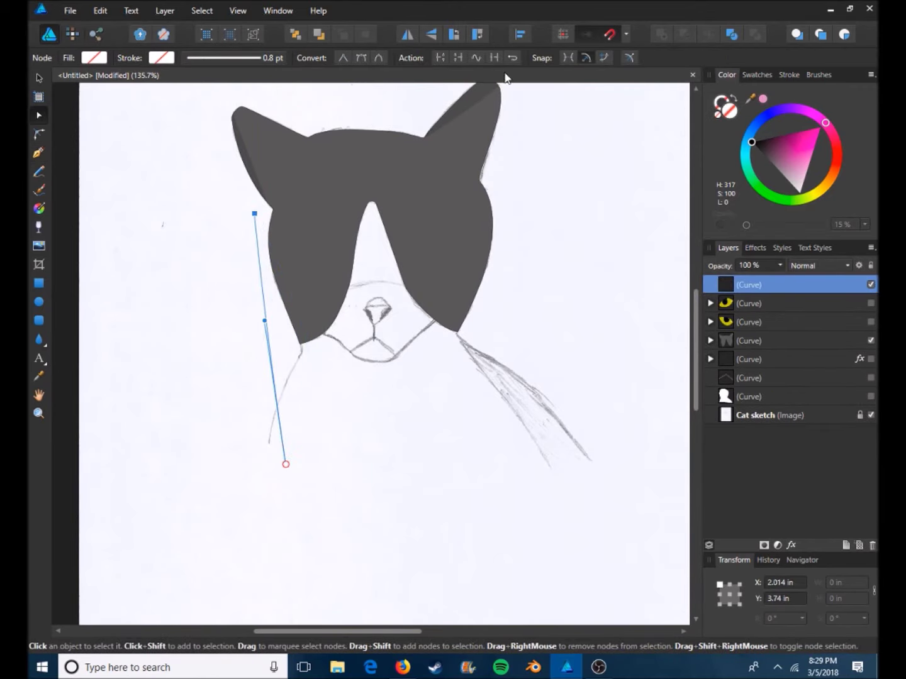
pyautogui.moveTo(263, 321); pyautogui.dragTo(300, 363)
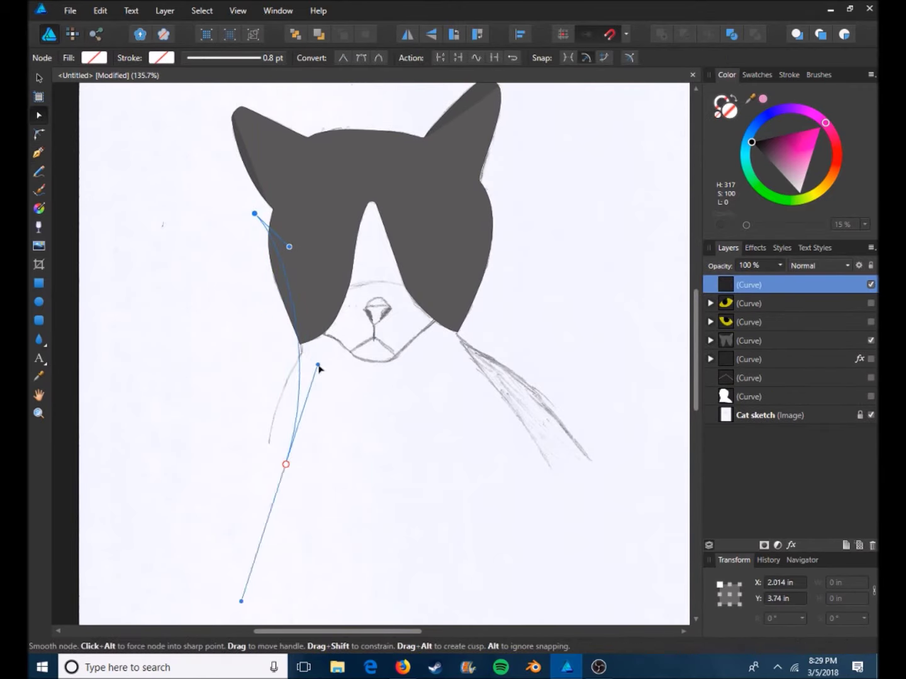
pyautogui.moveTo(286, 464); pyautogui.dragTo(305, 468)
pyautogui.moveTo(331, 362); pyautogui.dragTo(287, 359)
pyautogui.moveTo(288, 246); pyautogui.dragTo(258, 257)
pyautogui.moveTo(305, 467); pyautogui.dragTo(322, 465)
# Close the chest shadow outline and nest it inside the white chest shape.
pyautogui.press('p')
pyautogui.click(237, 486)
pyautogui.click(188, 277)
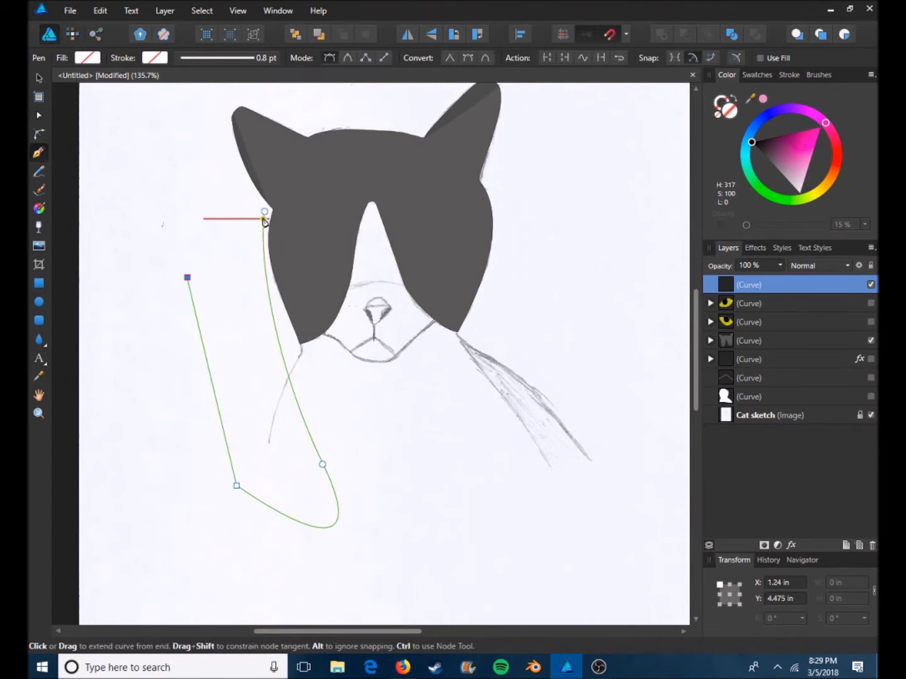
pyautogui.click(264, 213)
pyautogui.press('v')
pyautogui.scroll(2, 517, 337)
pyautogui.moveTo(755, 285); pyautogui.dragTo(872, 381)
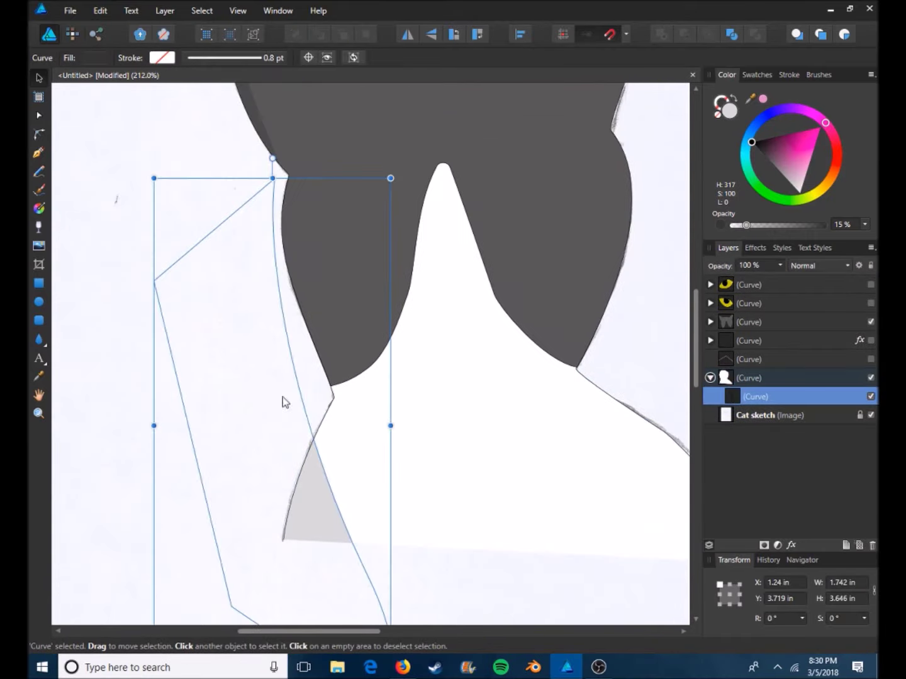
# Reorder the head shading layer and reshape its nodes along the head's left side.
pyautogui.click(748, 321)
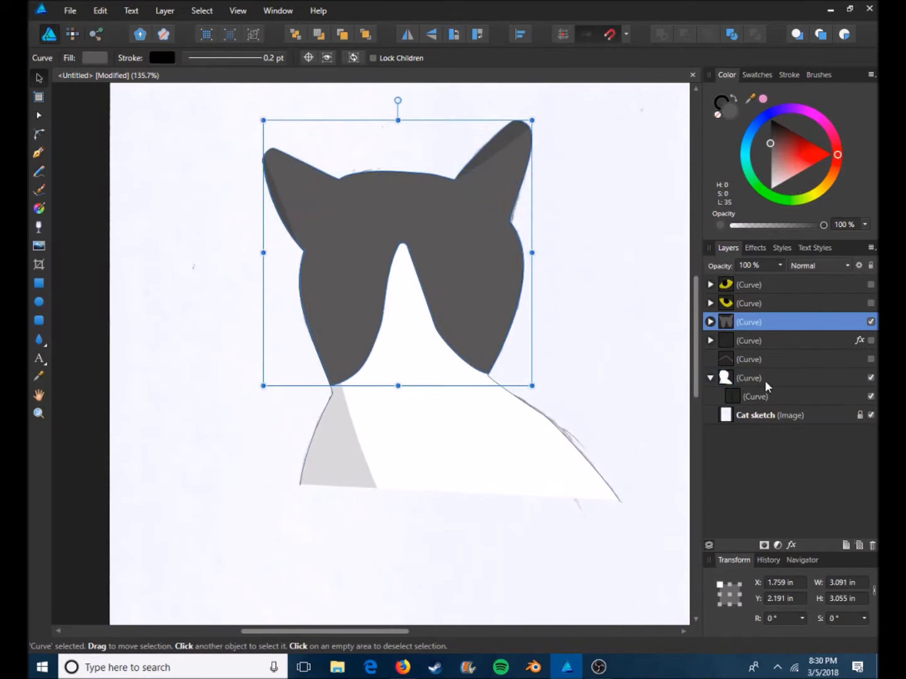
pyautogui.click(767, 396)
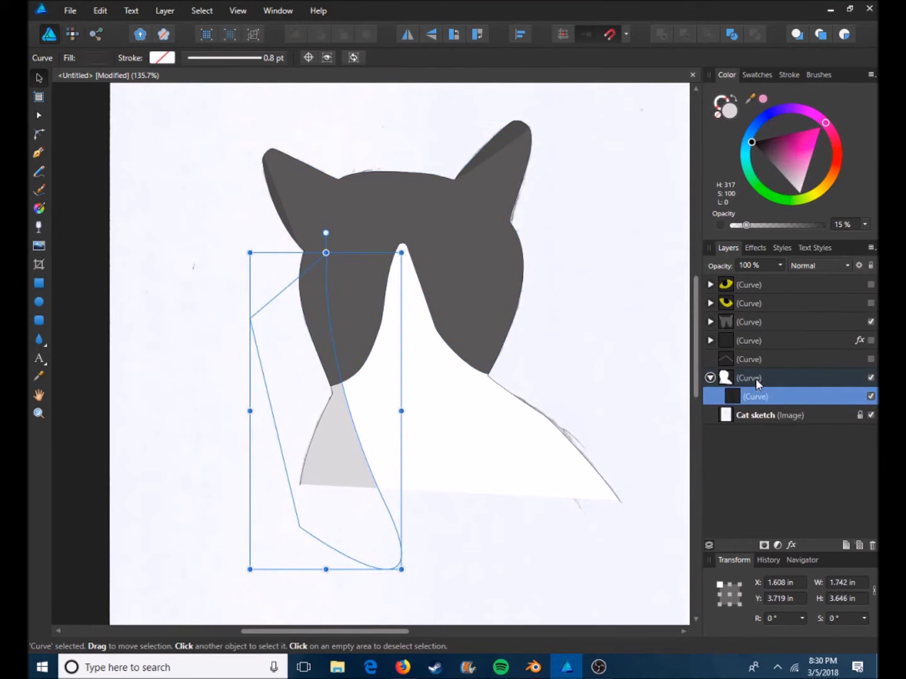
pyautogui.moveTo(758, 385); pyautogui.dragTo(804, 327)
pyautogui.press('a')
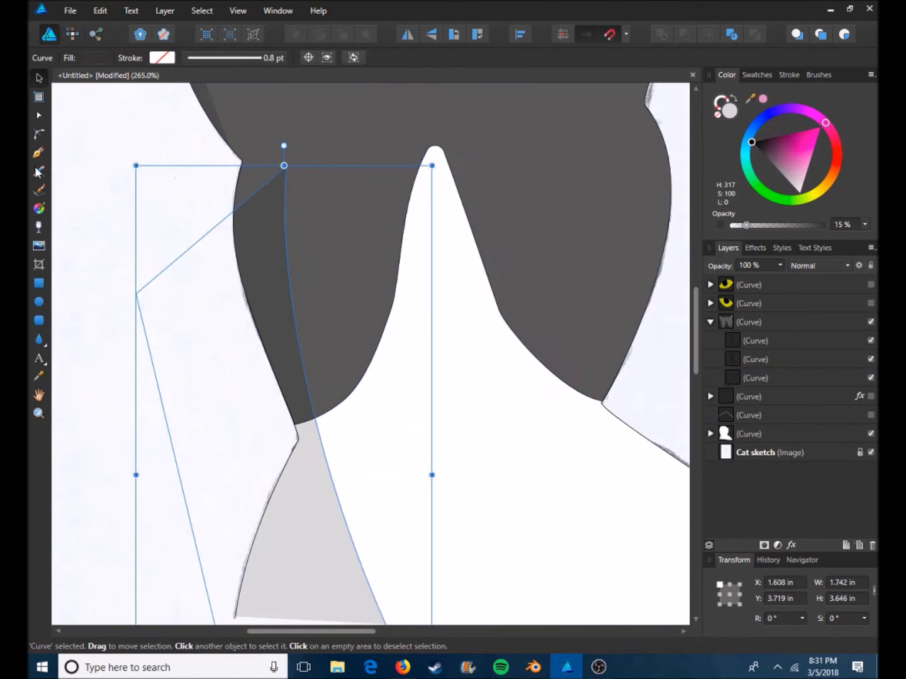
pyautogui.click(259, 161)
pyautogui.moveTo(261, 165); pyautogui.dragTo(275, 269)
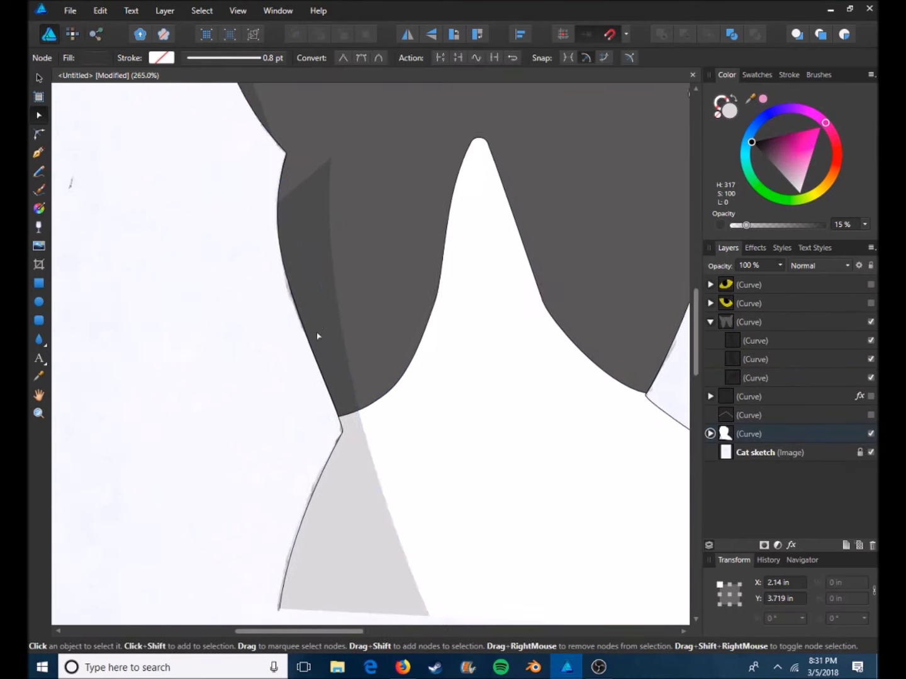
pyautogui.moveTo(273, 164); pyautogui.dragTo(272, 178)
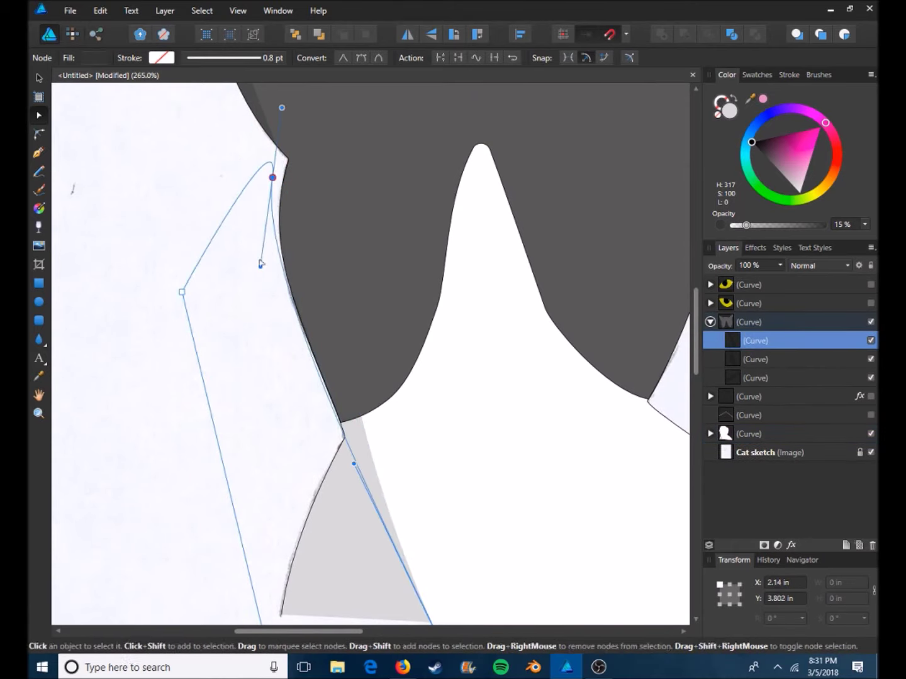
pyautogui.press('Escape')
pyautogui.hscroll(2, 399, 343)
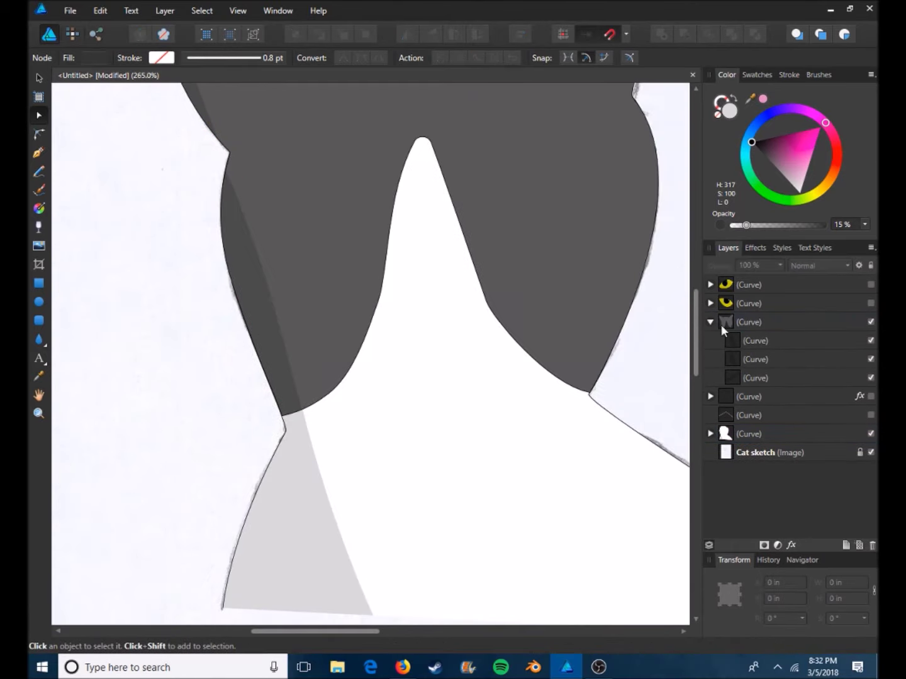
# Expand the muzzle group and drag the pink nose curve out of it.
pyautogui.click(709, 321)
pyautogui.click(748, 284)
pyautogui.click(709, 340)
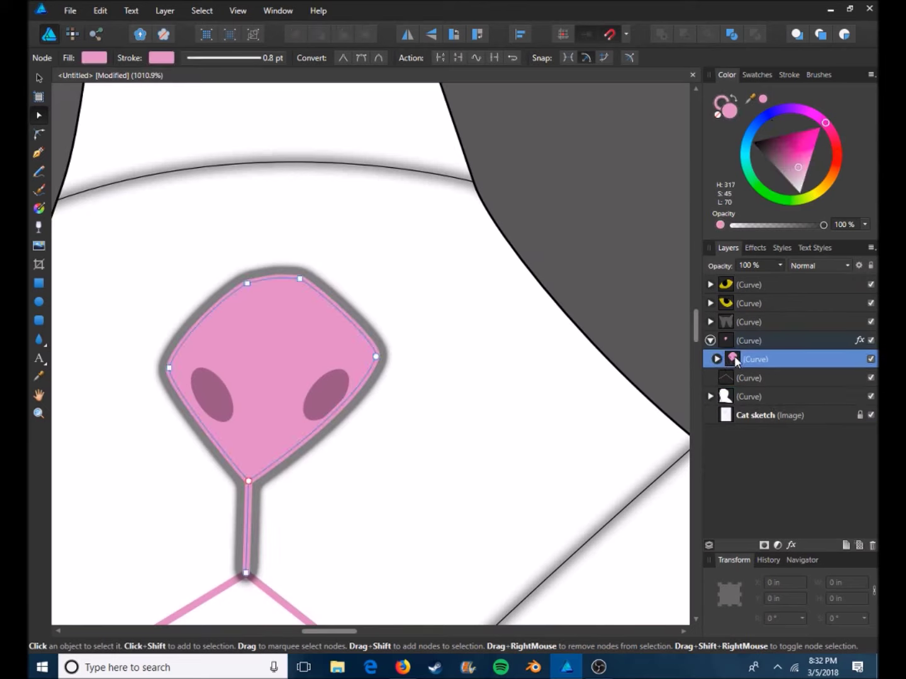
pyautogui.click(717, 359)
pyautogui.click(757, 358)
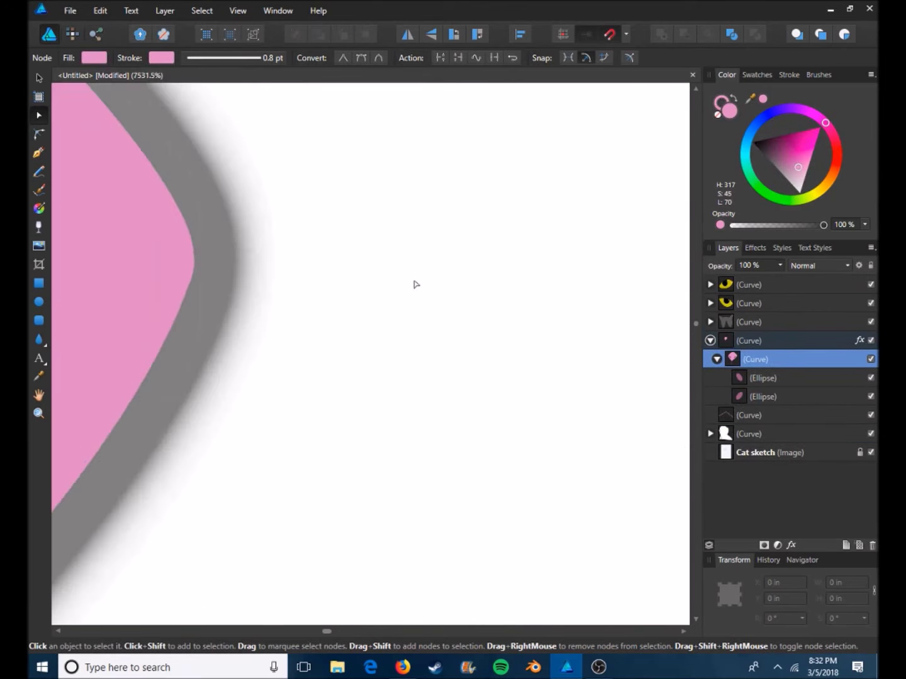
pyautogui.moveTo(847, 353); pyautogui.dragTo(805, 333)
# Clear the selection and zoom out to view the whole traced head.
pyautogui.click(788, 390)
pyautogui.scroll(-2, 552, 388)
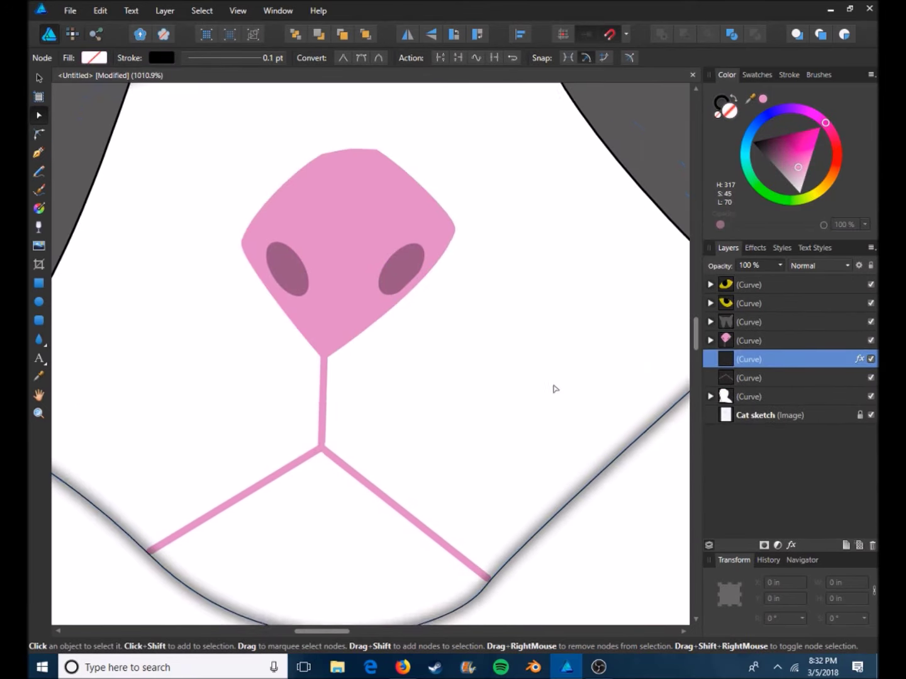
pyautogui.hscroll(-2, 629, 359)
pyautogui.click(673, 335)
pyautogui.scroll(-3, 516, 477)
pyautogui.scroll(-2, 519, 382)
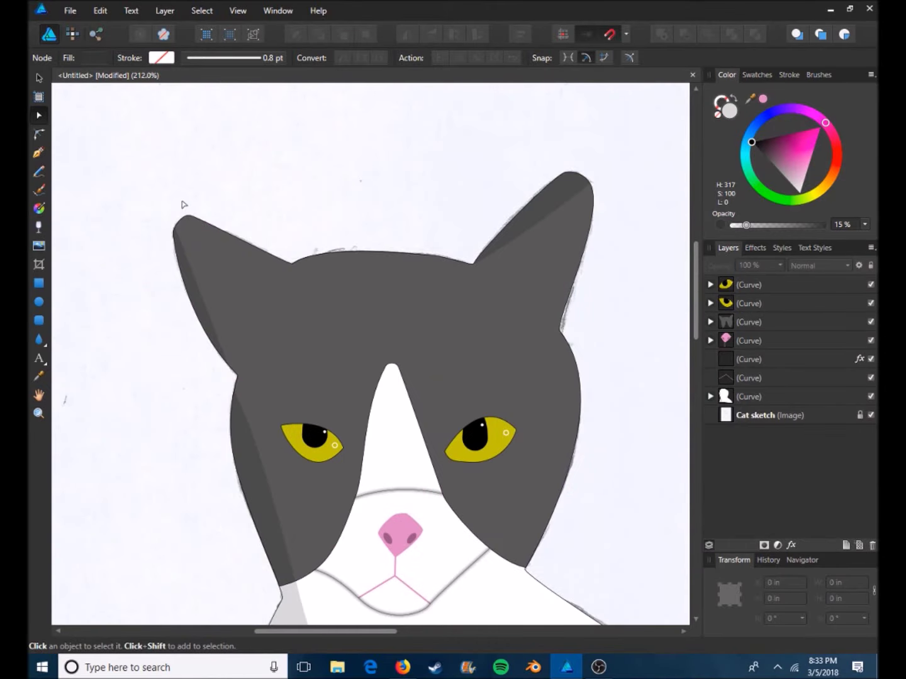
pyautogui.click(42, 343)
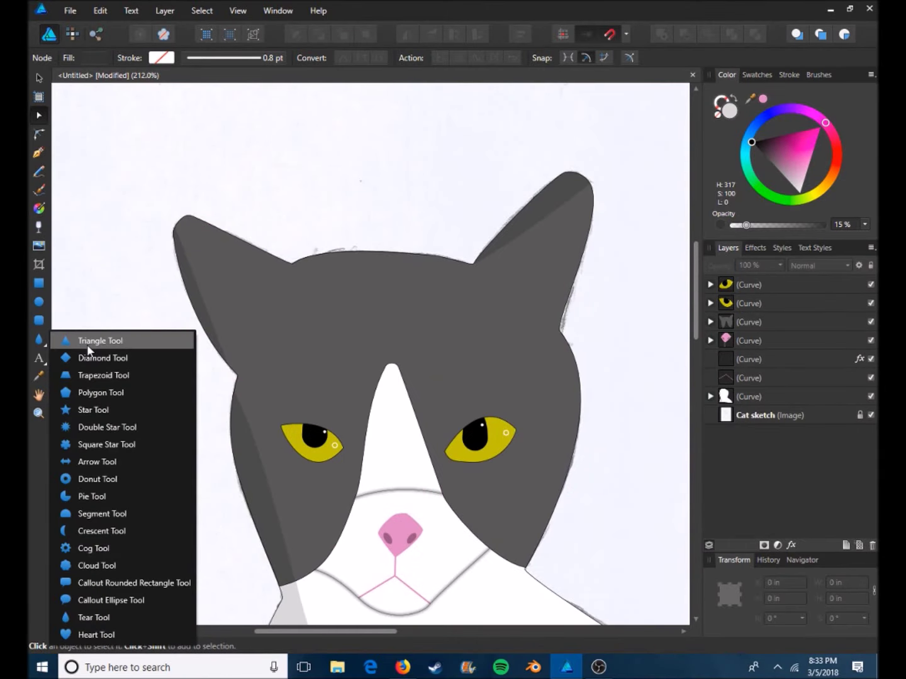
# Draw a test triangle above the right ear, recolour it magenta, then delete it.
pyautogui.click(85, 343)
pyautogui.moveTo(437, 148); pyautogui.dragTo(525, 308)
pyautogui.click(782, 139)
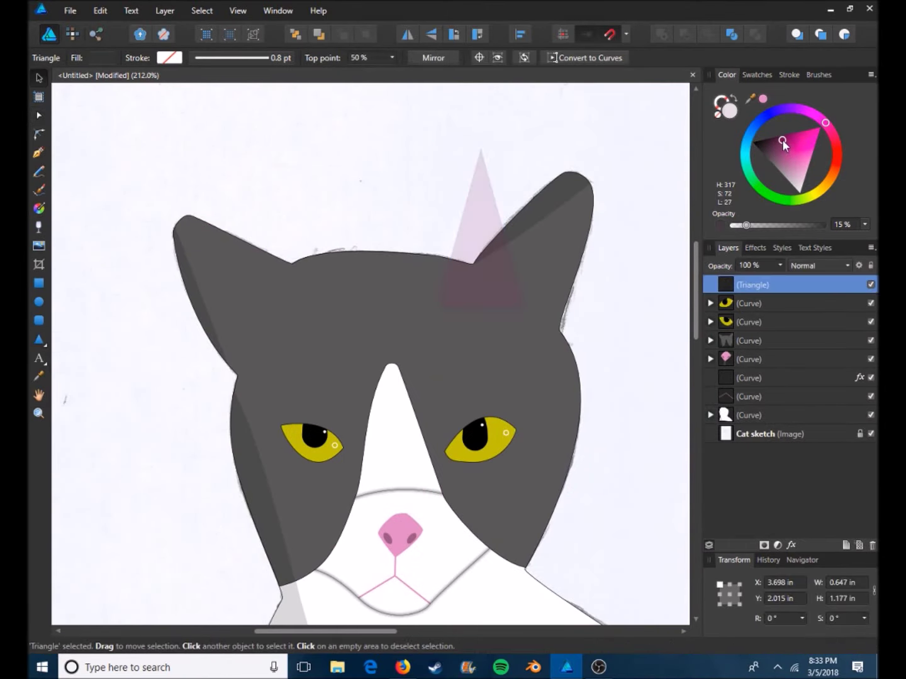
pyautogui.moveTo(746, 225); pyautogui.dragTo(823, 224)
pyautogui.press('Delete')
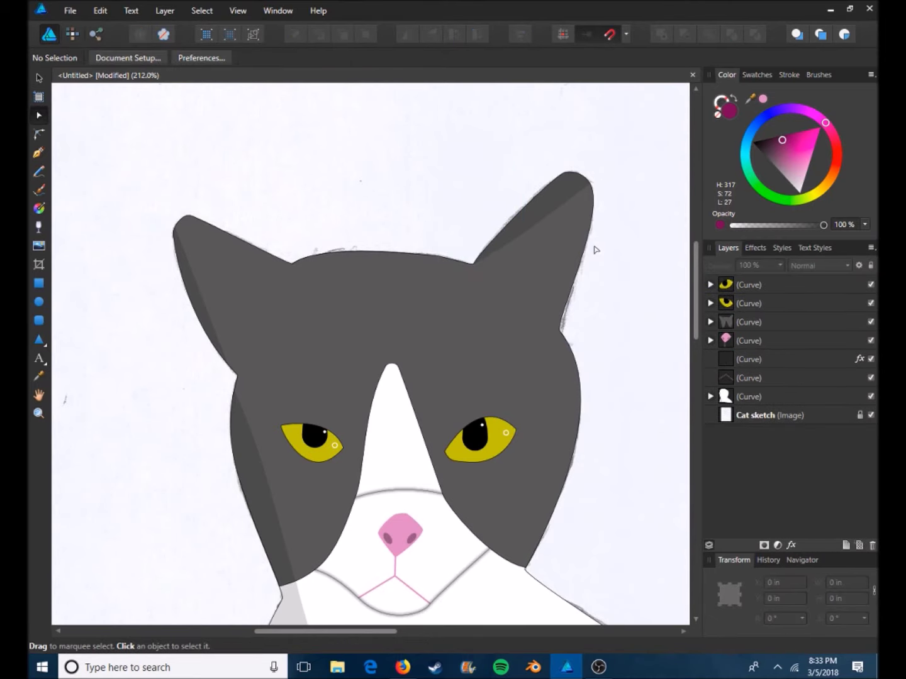
pyautogui.scroll(-2, 309, 189)
pyautogui.scroll(2, 252, 189)
# Pen-draw a closed three-node inner-ear outline inside the left ear.
pyautogui.press('p')
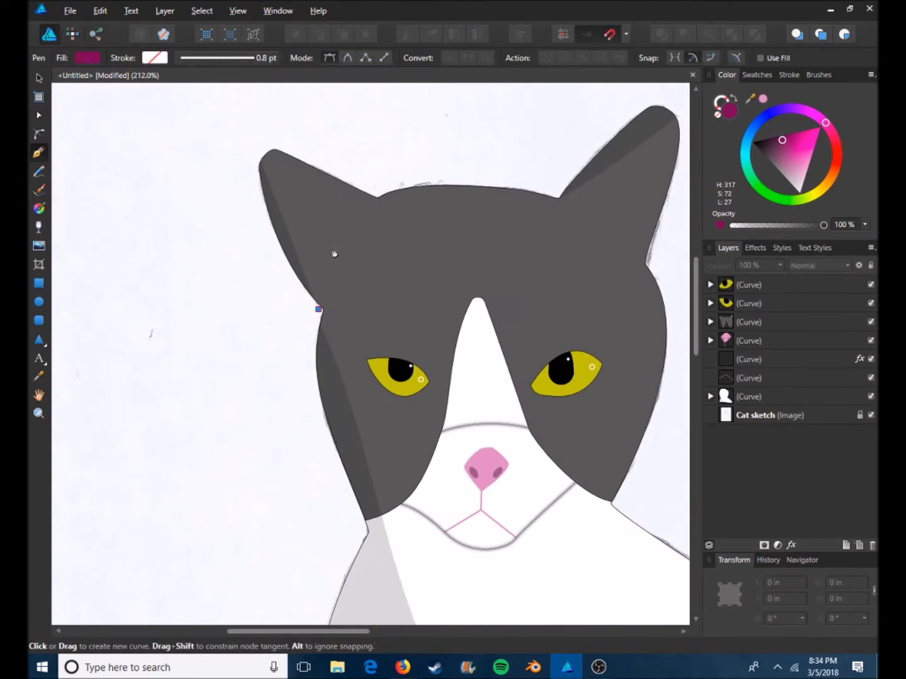
pyautogui.press('Delete')
pyautogui.click(348, 192)
pyautogui.click(213, 323)
pyautogui.click(360, 424)
pyautogui.press('v')
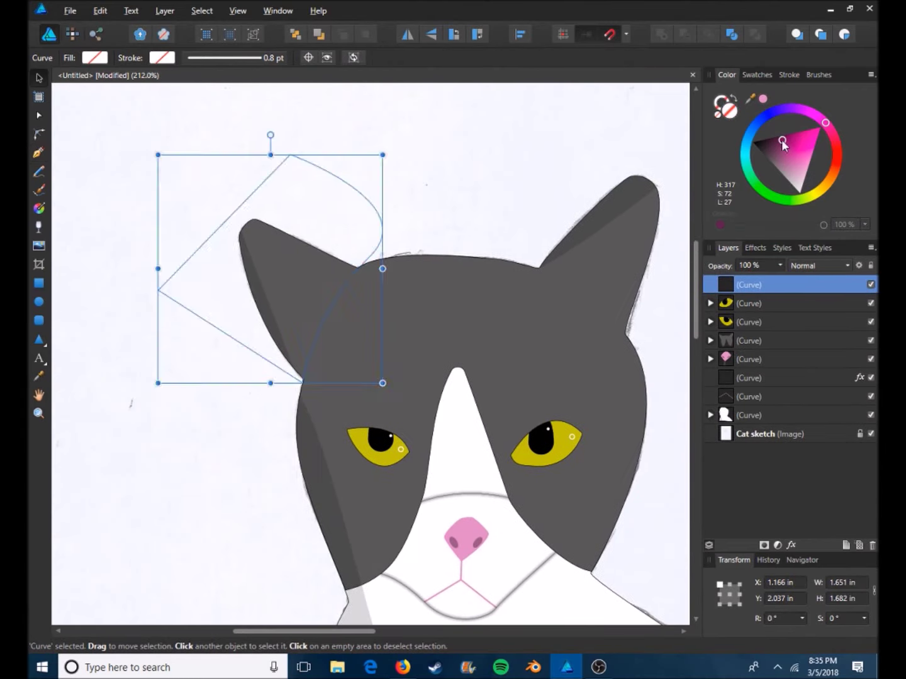
# Fill the inner-ear shape dark purple, nest it behind the grey head, and warm it toward brown.
pyautogui.click(790, 156)
pyautogui.moveTo(791, 156); pyautogui.dragTo(766, 152)
pyautogui.moveTo(755, 284); pyautogui.dragTo(710, 324)
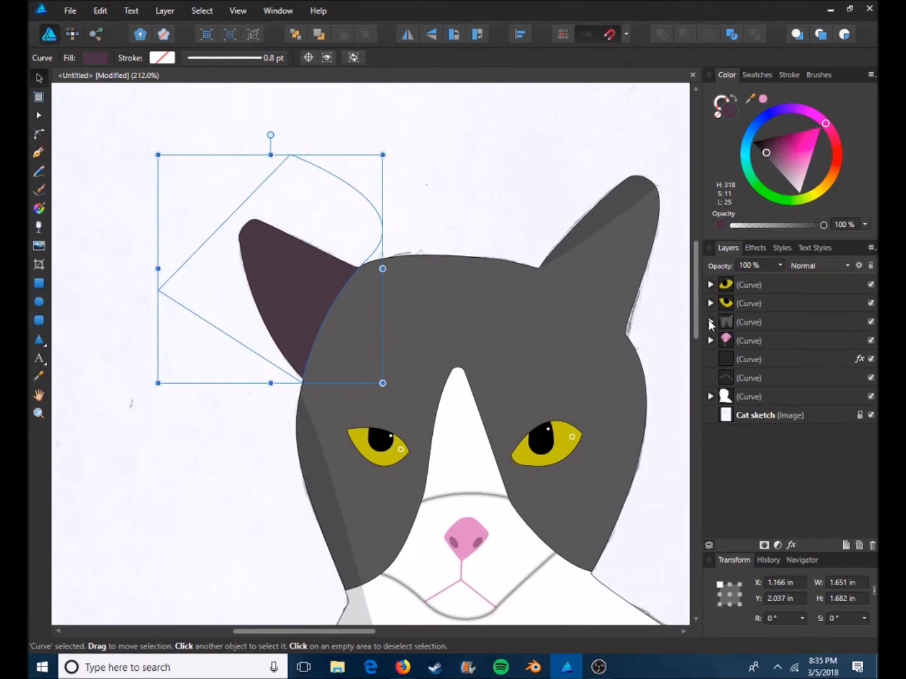
pyautogui.click(710, 322)
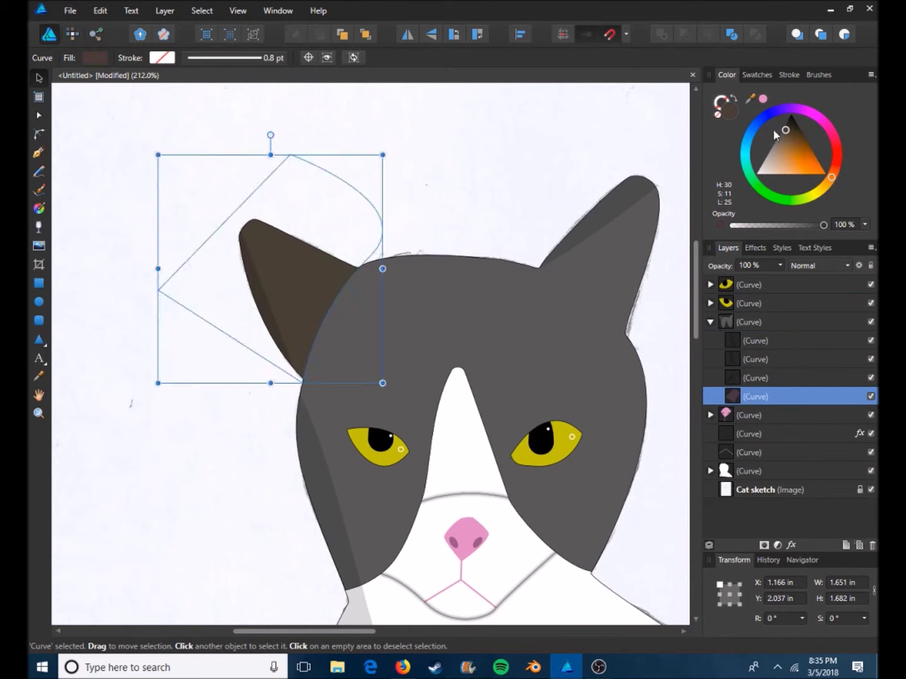
pyautogui.moveTo(816, 167); pyautogui.dragTo(823, 207)
pyautogui.moveTo(785, 136); pyautogui.dragTo(789, 136)
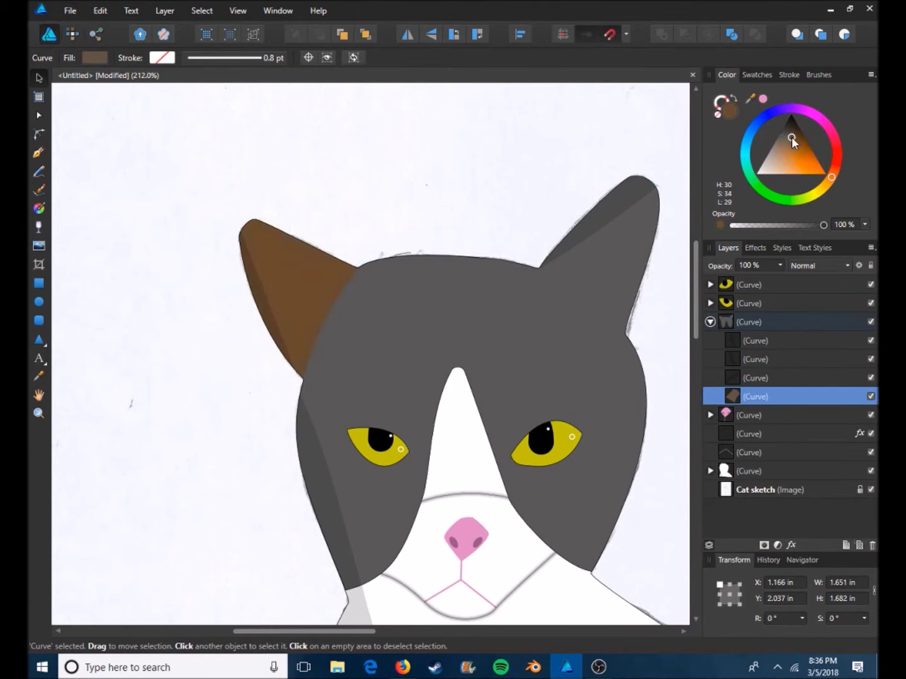
# Change the inner-ear fill to light pink at about 15% opacity.
pyautogui.click(751, 228)
pyautogui.moveTo(751, 227); pyautogui.dragTo(823, 226)
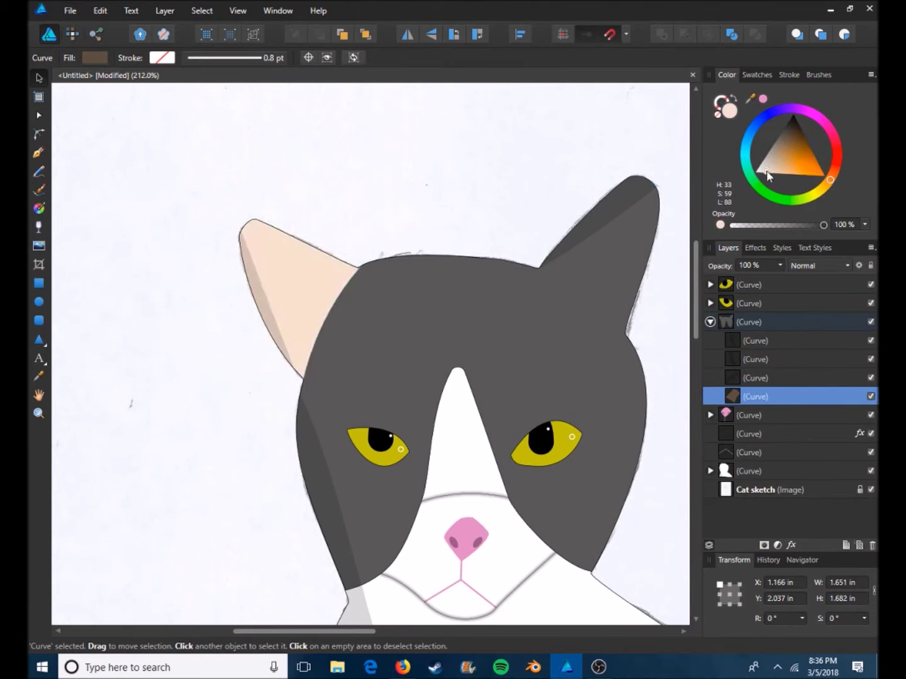
pyautogui.moveTo(818, 116); pyautogui.dragTo(808, 175)
pyautogui.click(782, 225)
pyautogui.moveTo(781, 225); pyautogui.dragTo(747, 225)
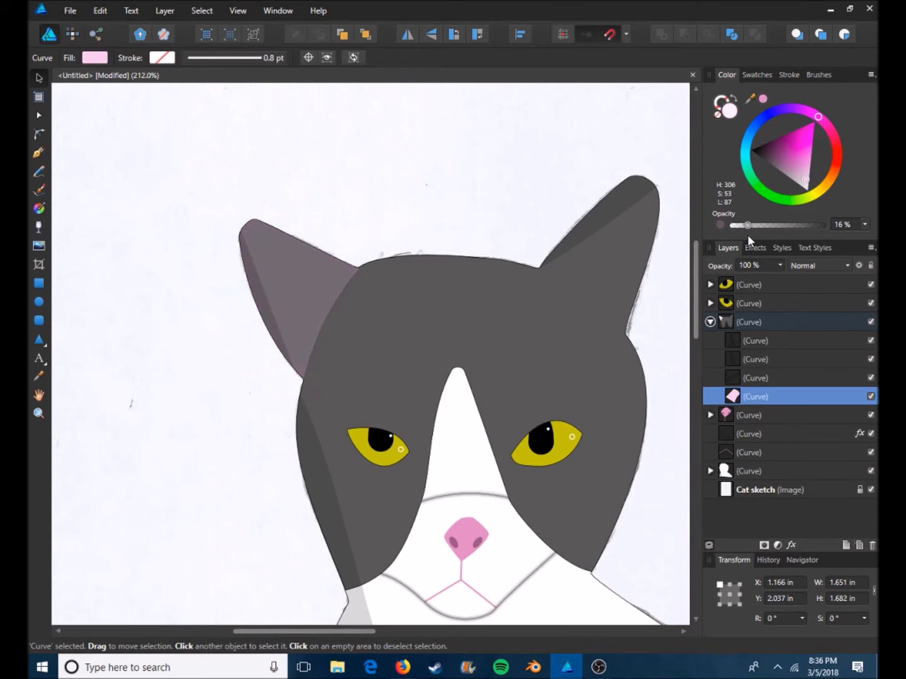
pyautogui.click(864, 224)
# Duplicate the inner-ear shape and rotate the copy to fit the right ear.
pyautogui.keyDown('ctrl'); pyautogui.scroll(5, 349, 284); pyautogui.keyUp('ctrl')
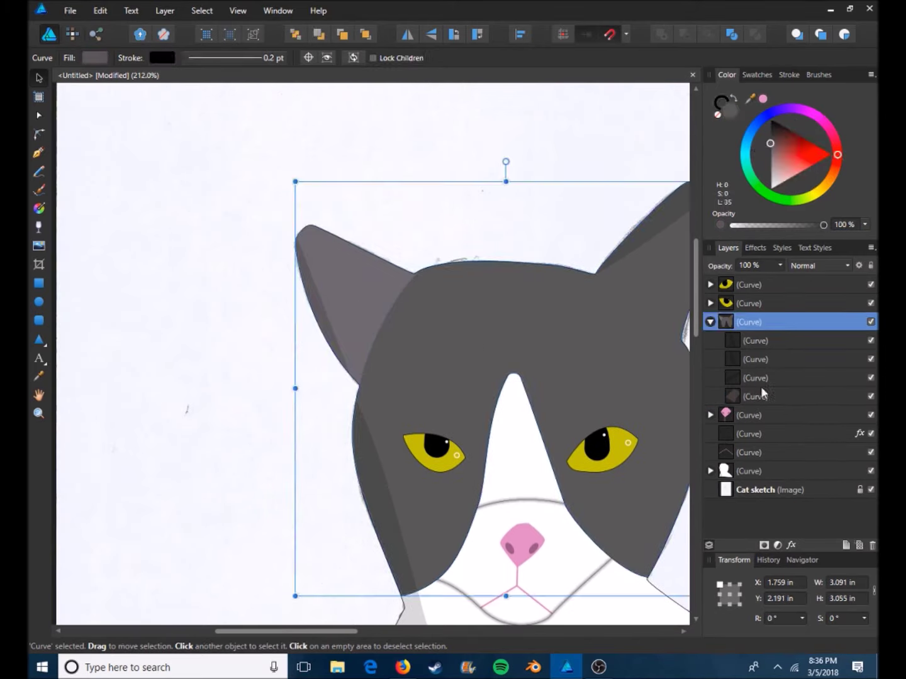
pyautogui.keyDown('ctrl'); pyautogui.scroll(-5, 349, 284); pyautogui.keyUp('ctrl')
pyautogui.keyDown('ctrl'); pyautogui.scroll(-3, 430, 289); pyautogui.keyUp('ctrl')
pyautogui.click(748, 321)
pyautogui.click(791, 398)
pyautogui.hotkey('ctrl', 'j')
pyautogui.moveTo(466, 175)
pyautogui.mouseDown()
pyautogui.moveTo(605, 264)
pyautogui.moveTo(591, 284)
pyautogui.mouseUp()
# Deselect the copied ear shape and review both pink inner ears.
pyautogui.keyDown('ctrl'); pyautogui.scroll(3, 490, 273); pyautogui.keyUp('ctrl')
pyautogui.keyDown('ctrl'); pyautogui.scroll(1, 535, 290); pyautogui.keyUp('ctrl')
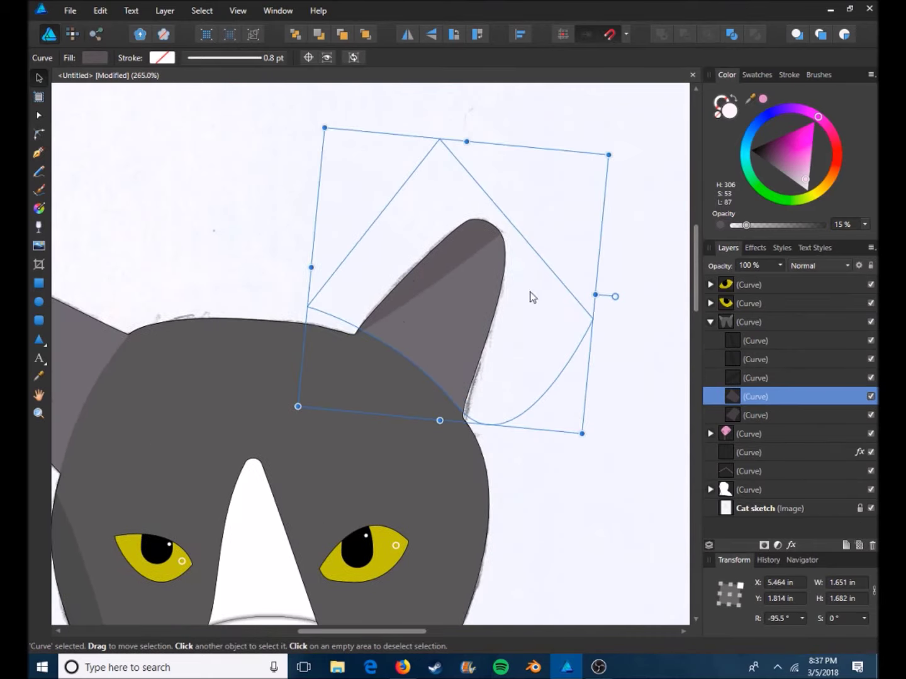
pyautogui.scroll(2, 531, 298)
pyautogui.keyDown('ctrl'); pyautogui.scroll(-2, 446, 303); pyautogui.keyUp('ctrl')
pyautogui.click(637, 212)
pyautogui.click(625, 253)
pyautogui.keyDown('ctrl'); pyautogui.scroll(-2, 625, 253); pyautogui.keyUp('ctrl')
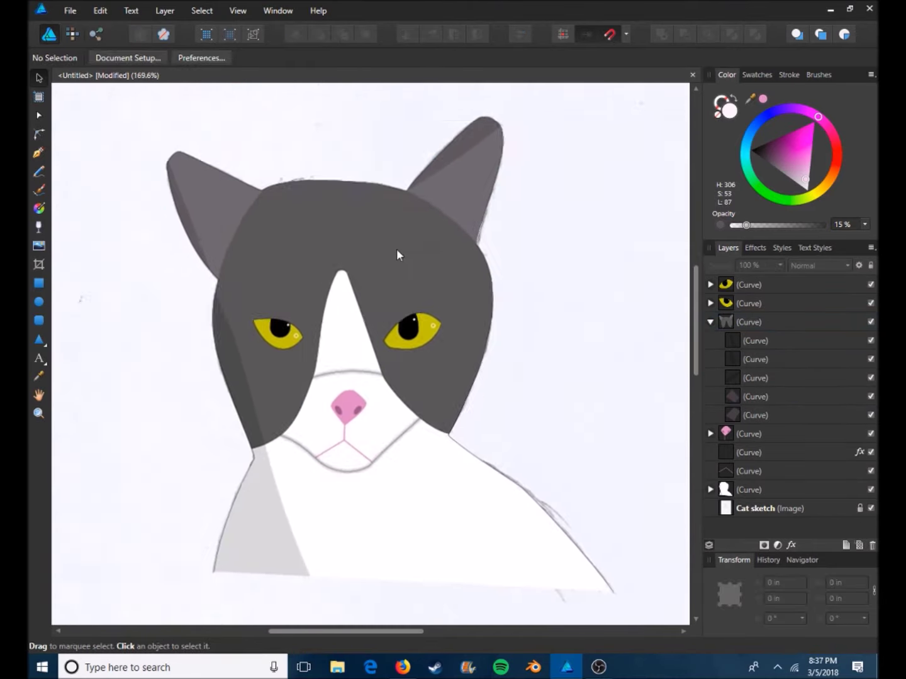